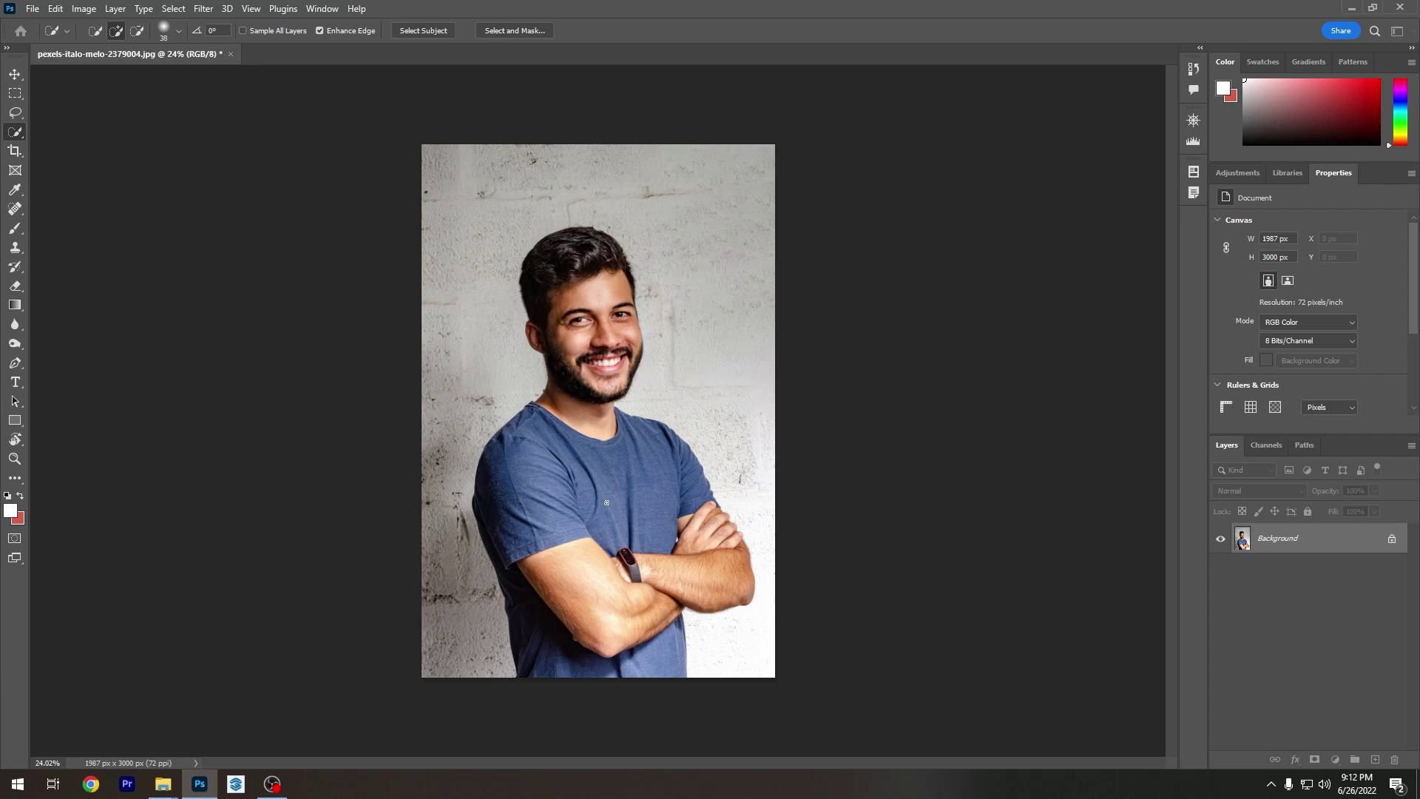
pyautogui.scroll(3, 603, 498)
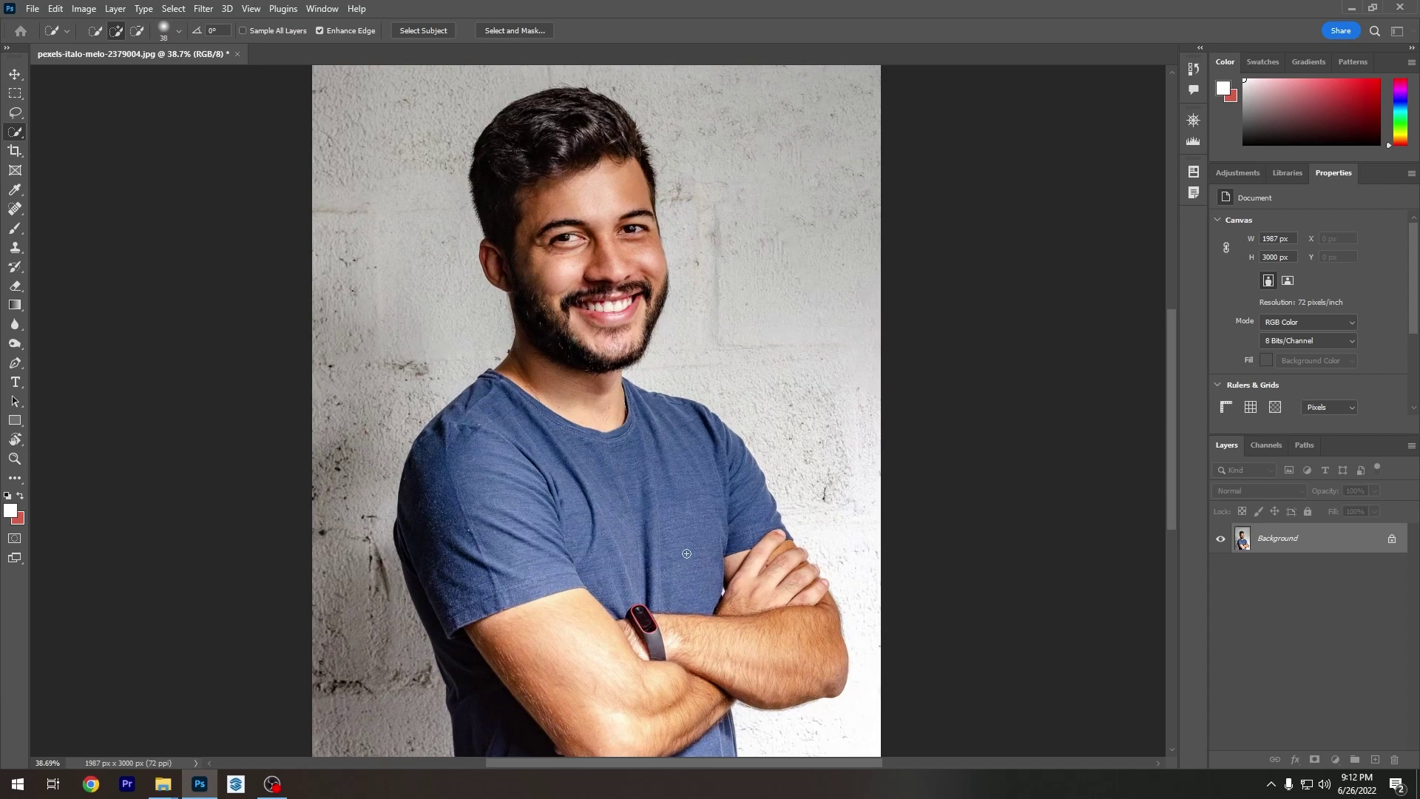
pyautogui.moveTo(690, 541); pyautogui.dragTo(666, 463)
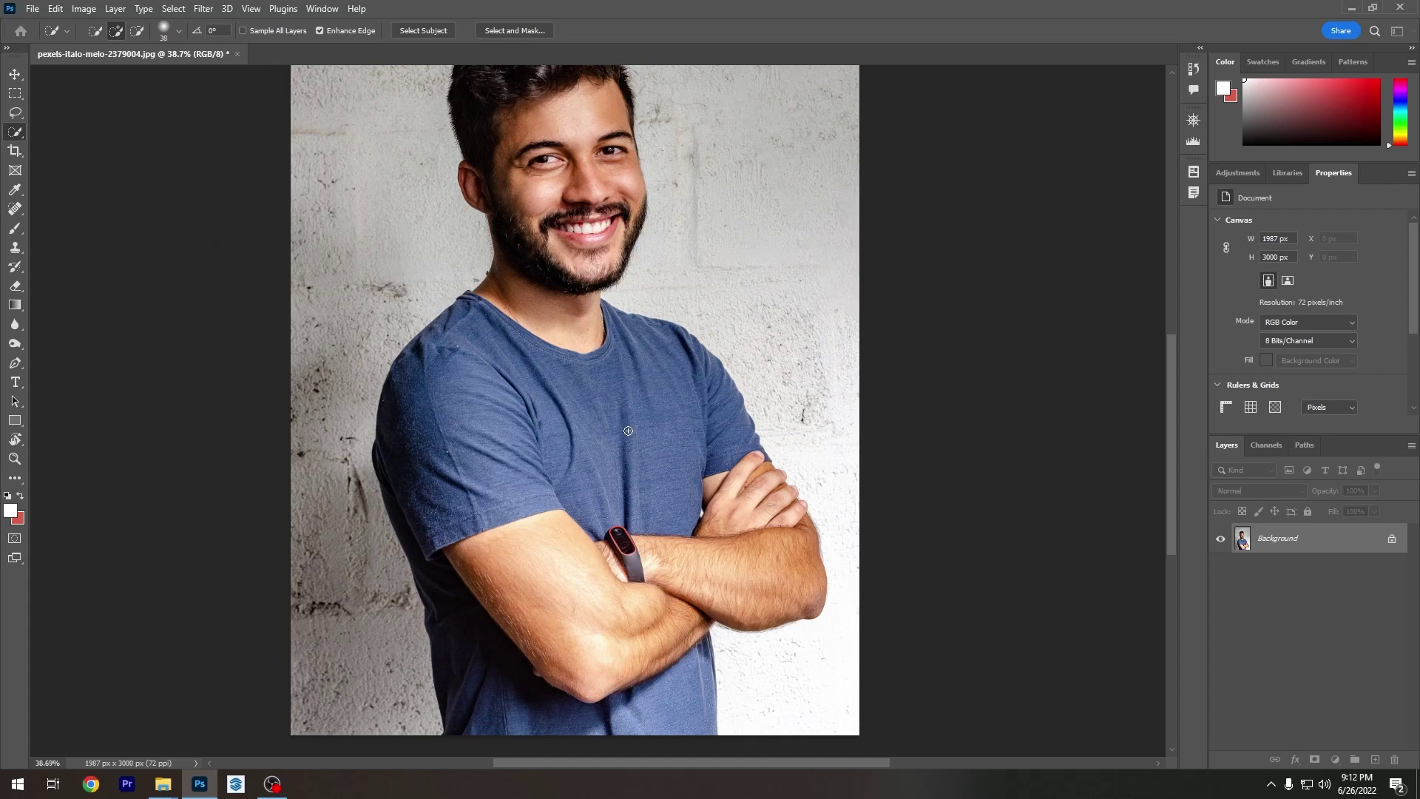
pyautogui.rightClick(16, 134)
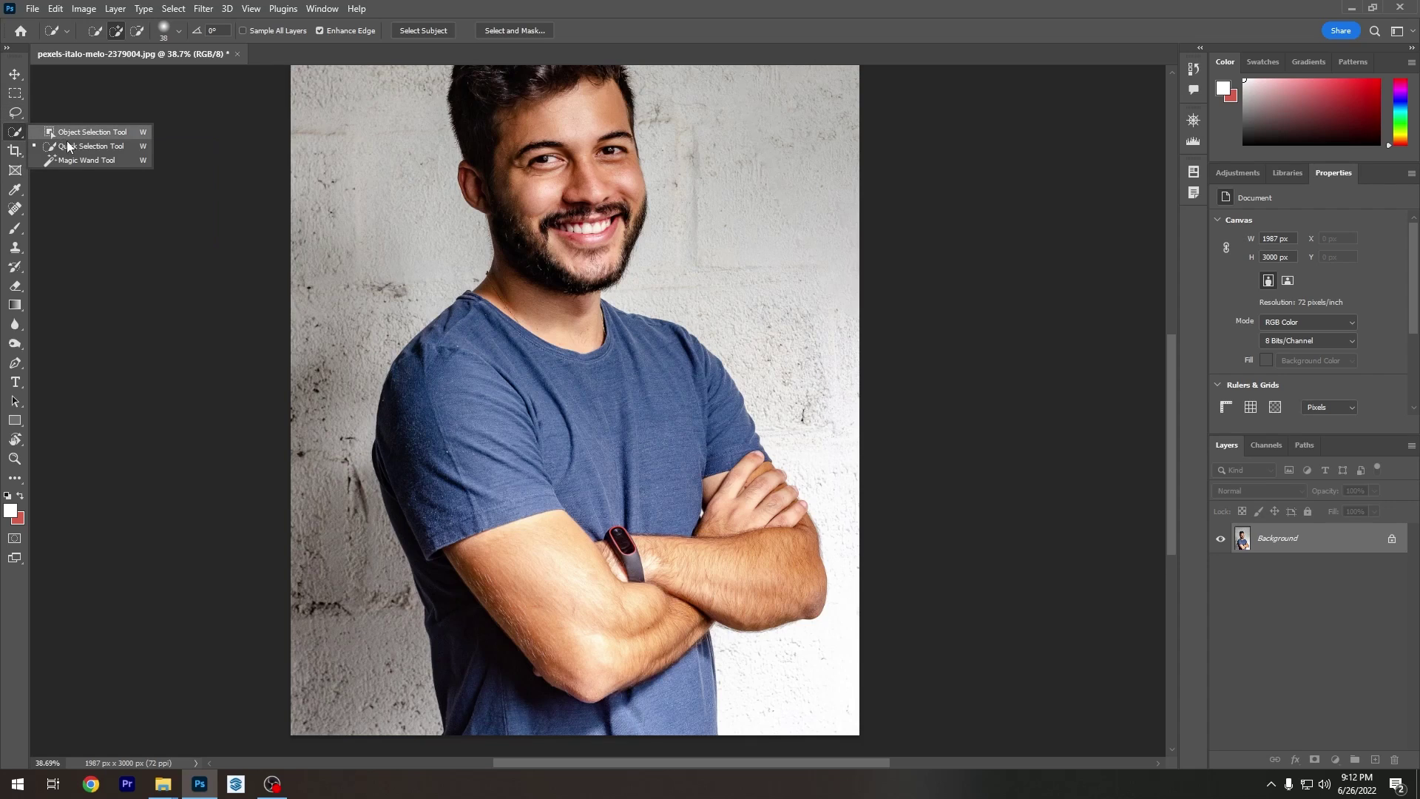
pyautogui.click(68, 143)
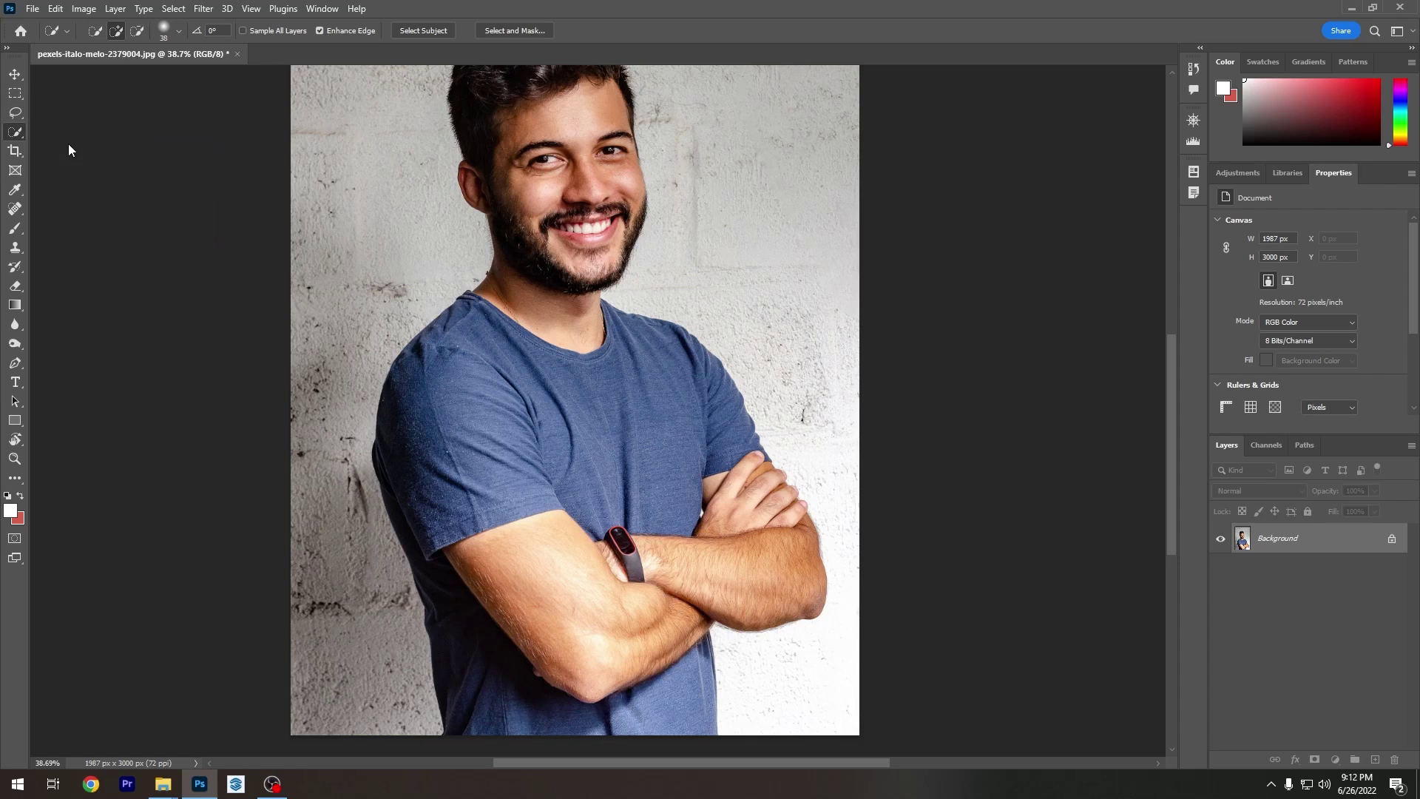
pyautogui.click(13, 363)
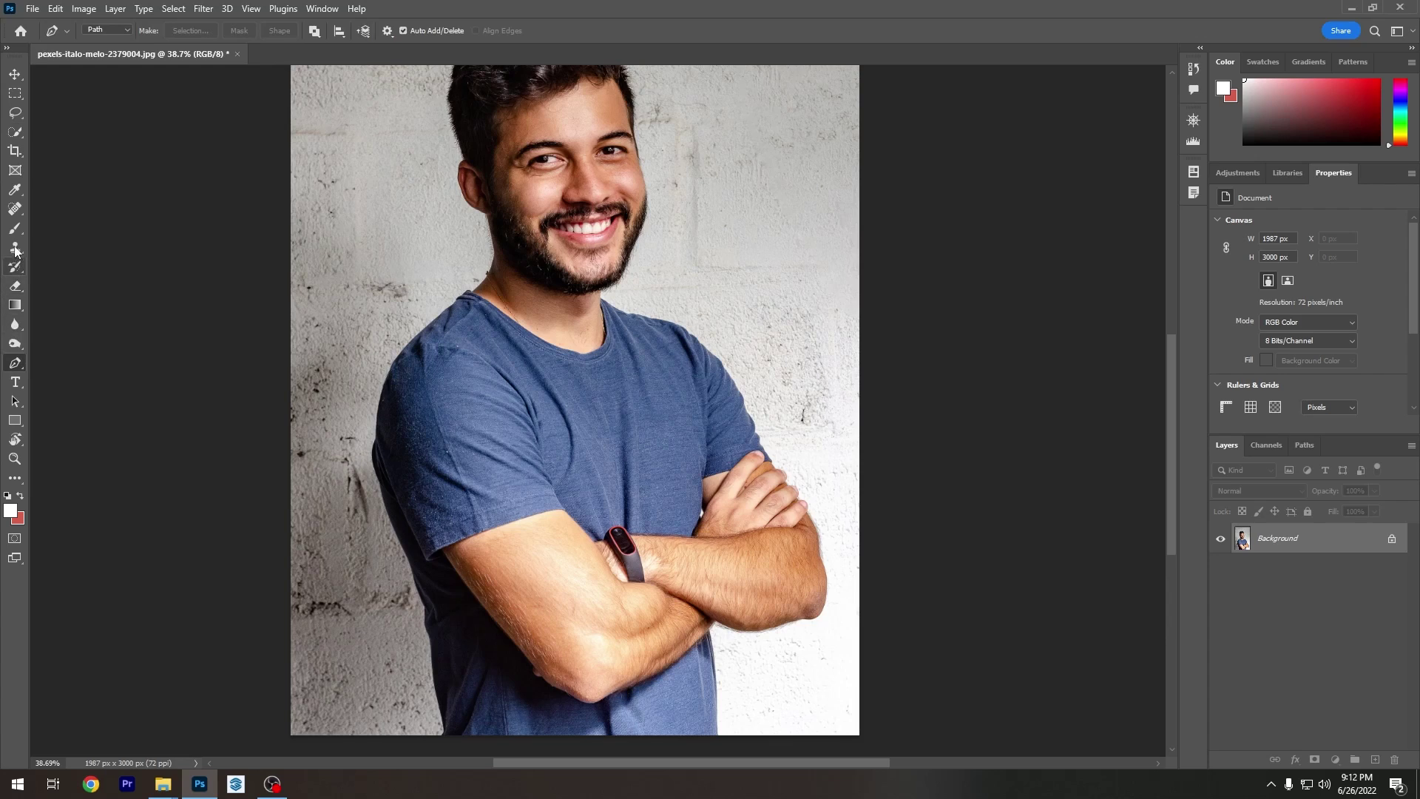
pyautogui.click(15, 113)
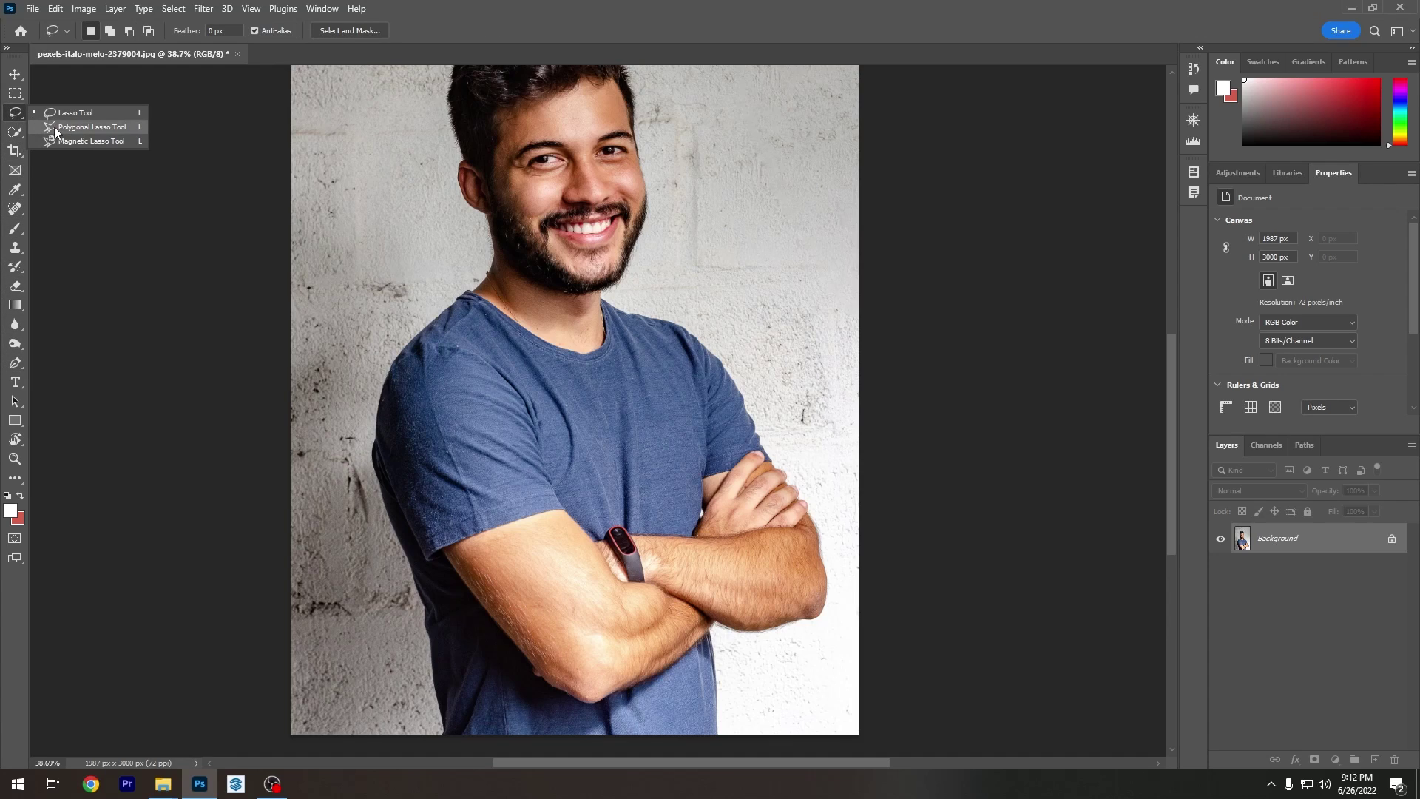
# Select the upper part of the blue T-shirt, including both sleeves, down to the crossed arms with the Quick Selection tool
pyautogui.click(14, 134)
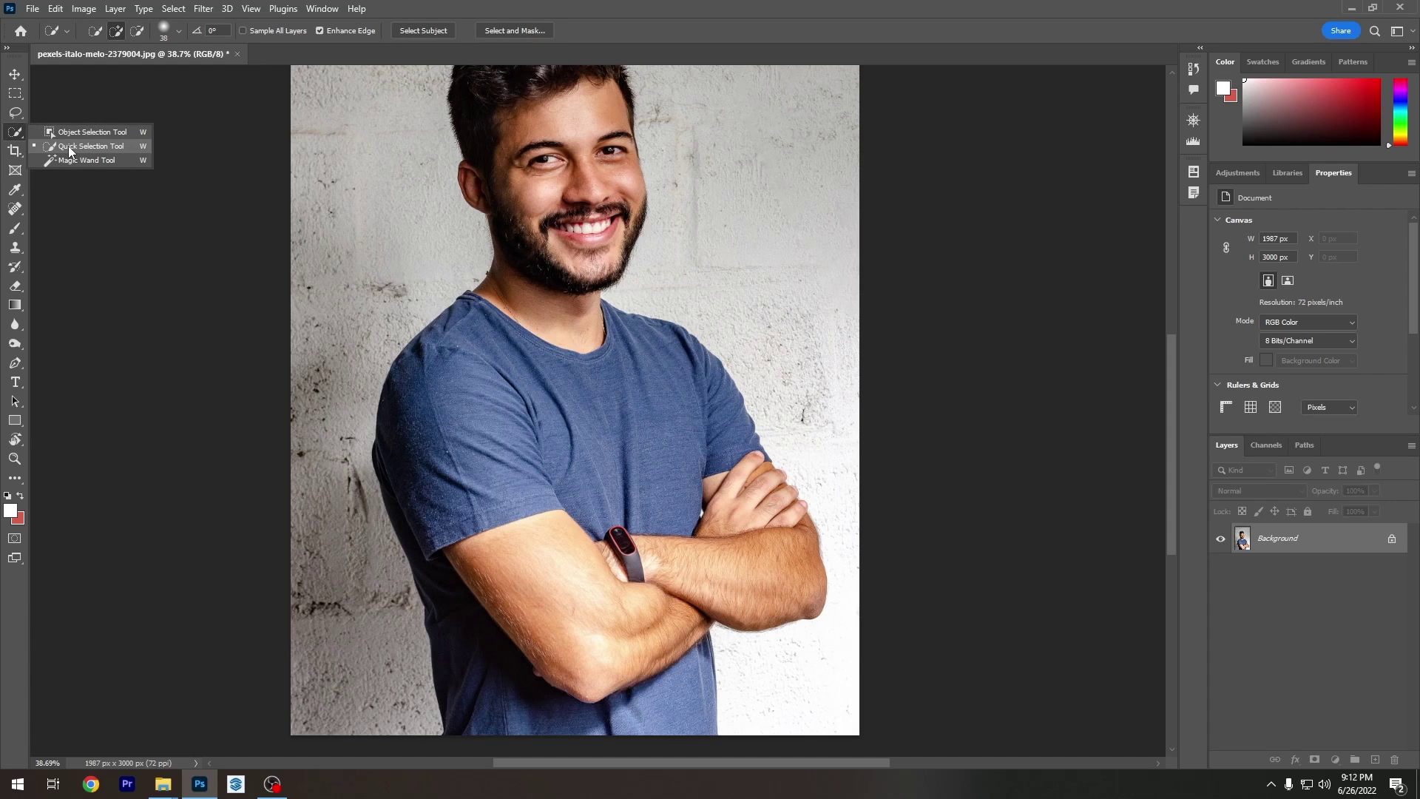
pyautogui.click(68, 145)
pyautogui.moveTo(558, 373); pyautogui.dragTo(540, 309)
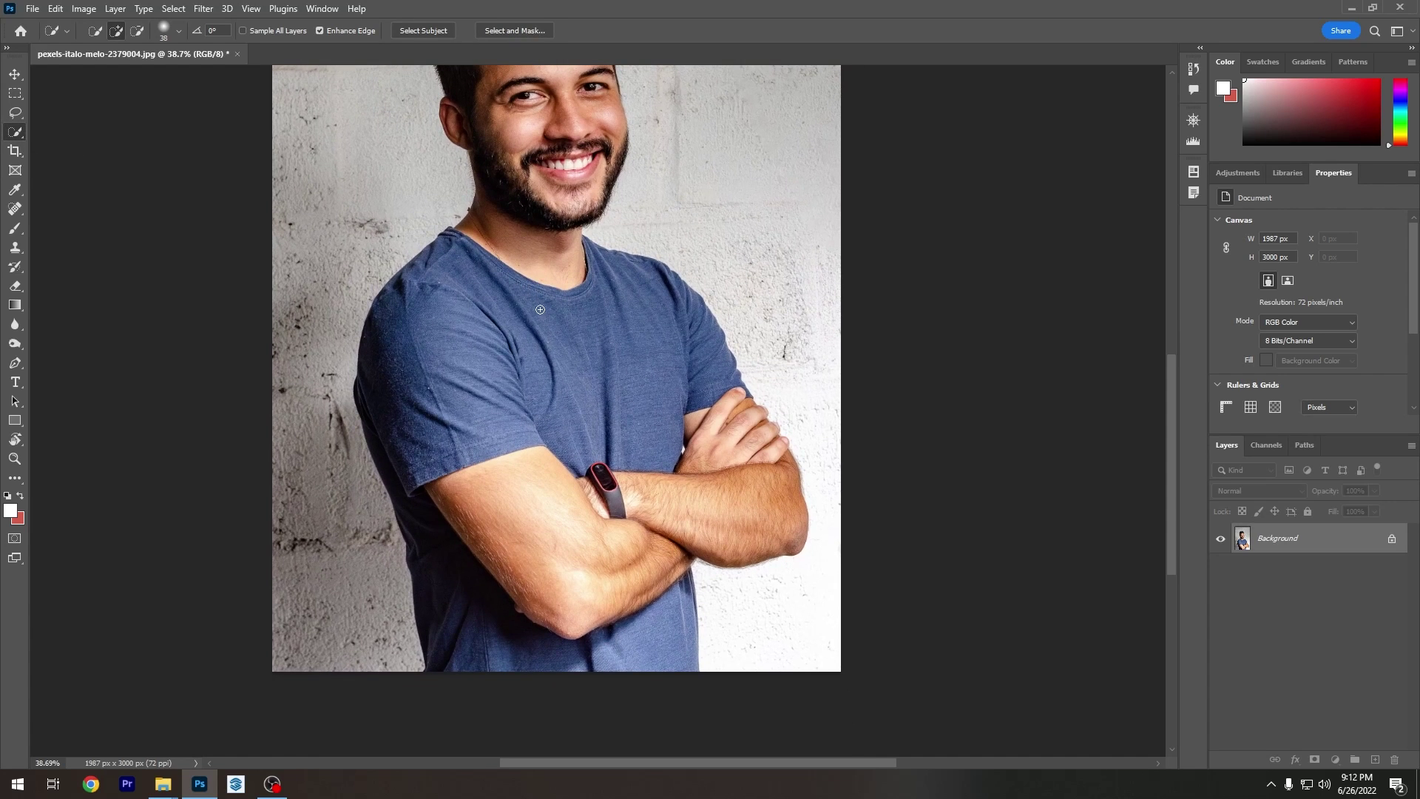
pyautogui.scroll(3, 523, 318)
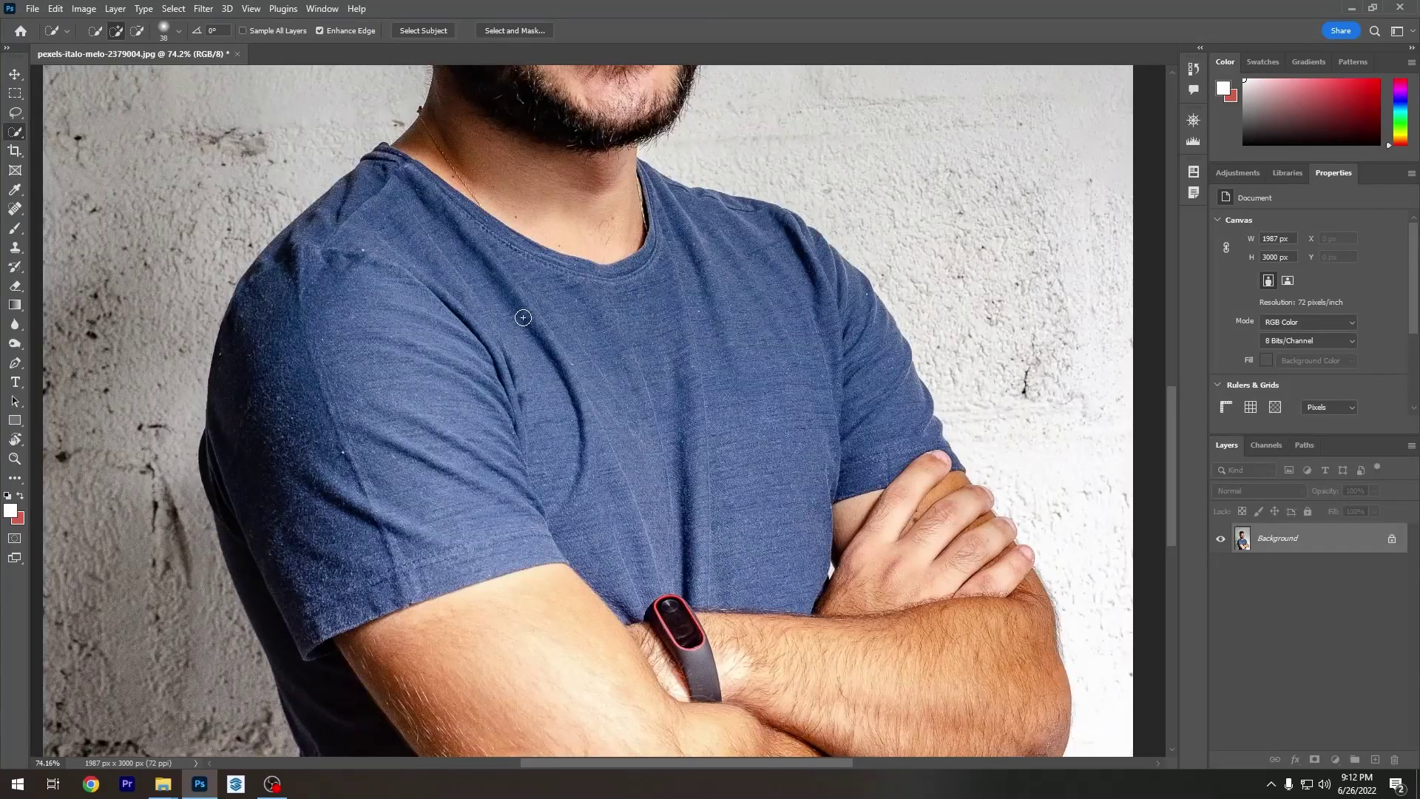
pyautogui.scroll(-2, 522, 317)
pyautogui.scroll(-1, 519, 324)
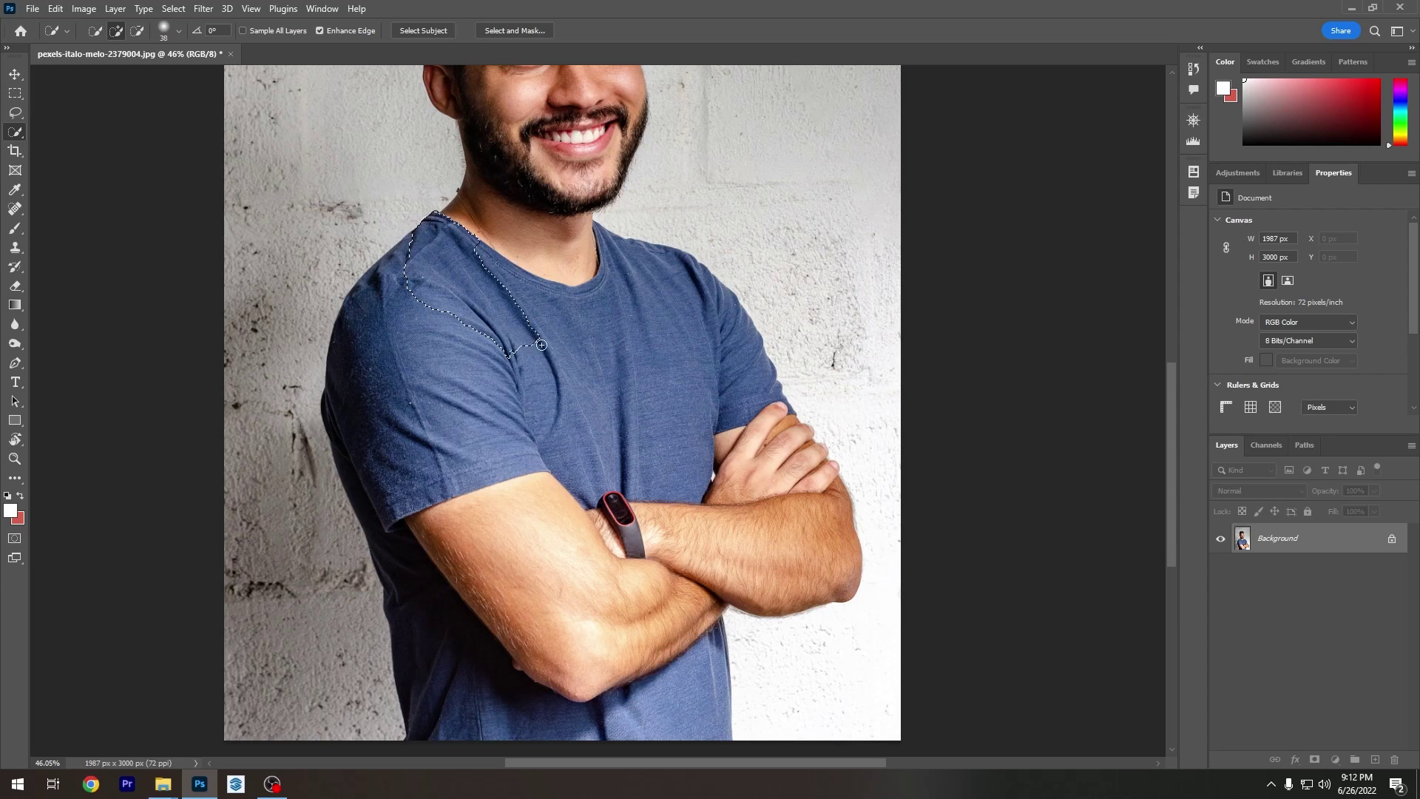
pyautogui.moveTo(536, 340); pyautogui.dragTo(630, 357)
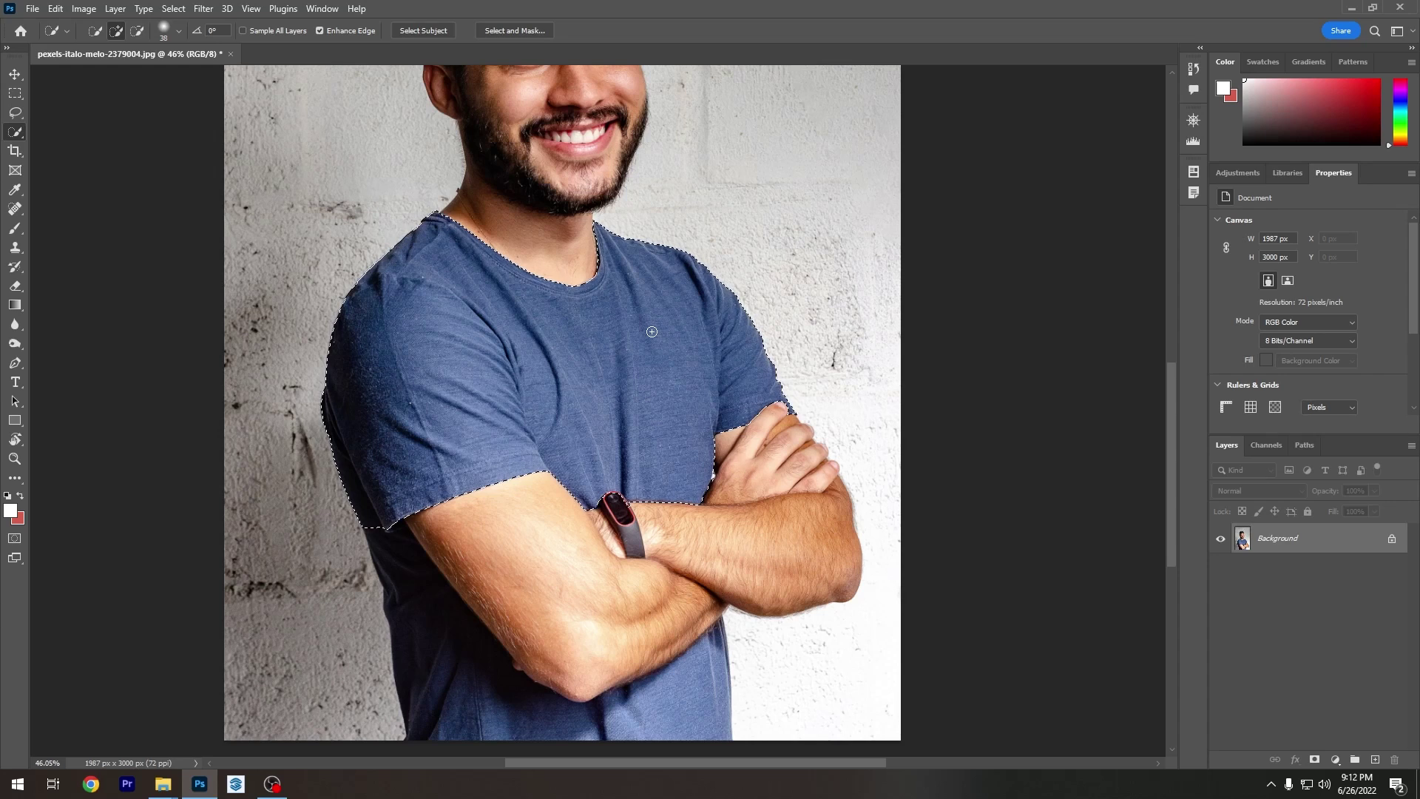
# Add the dark lower shirt area behind the bent elbow to the selection, checking the coverage in Quick Mask mode
pyautogui.press('q')
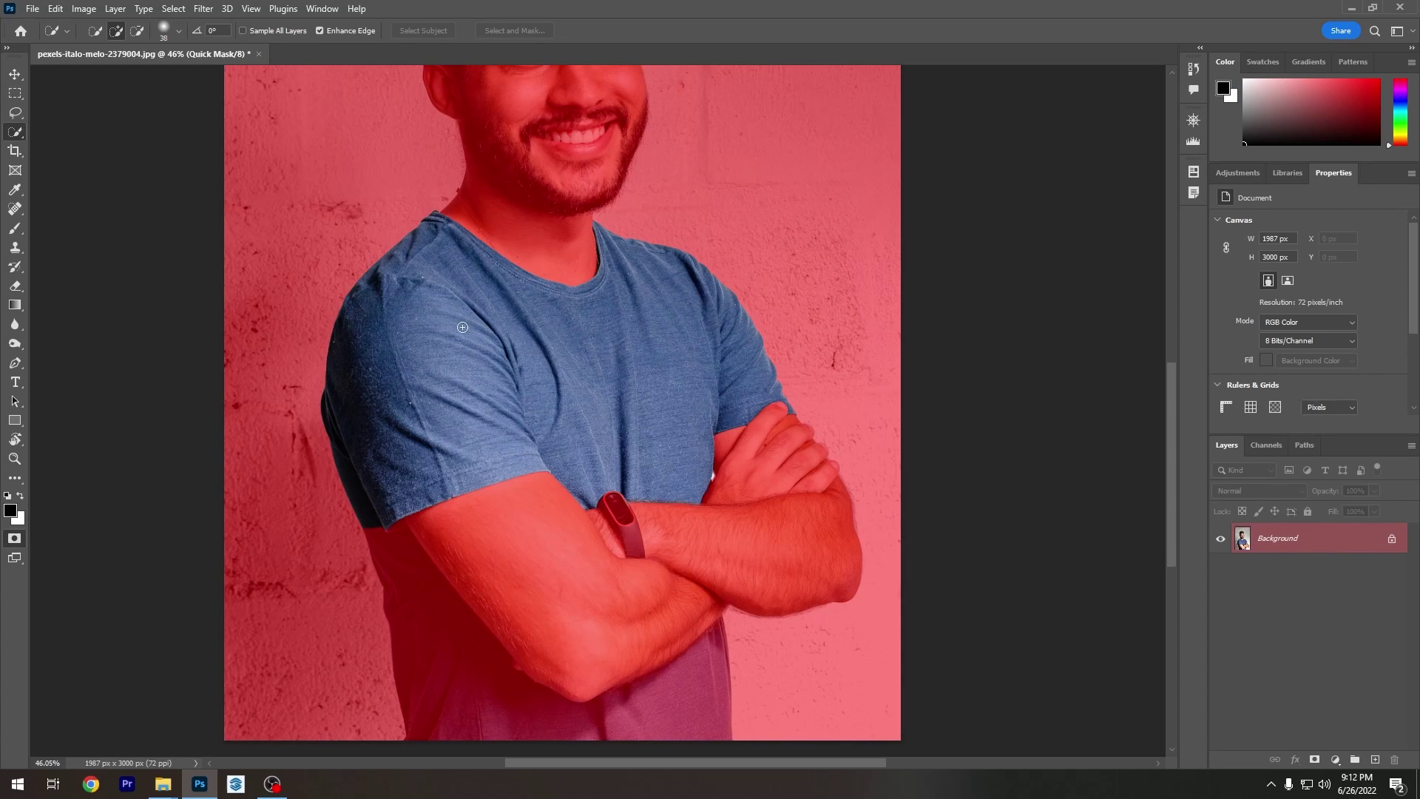
pyautogui.press('q')
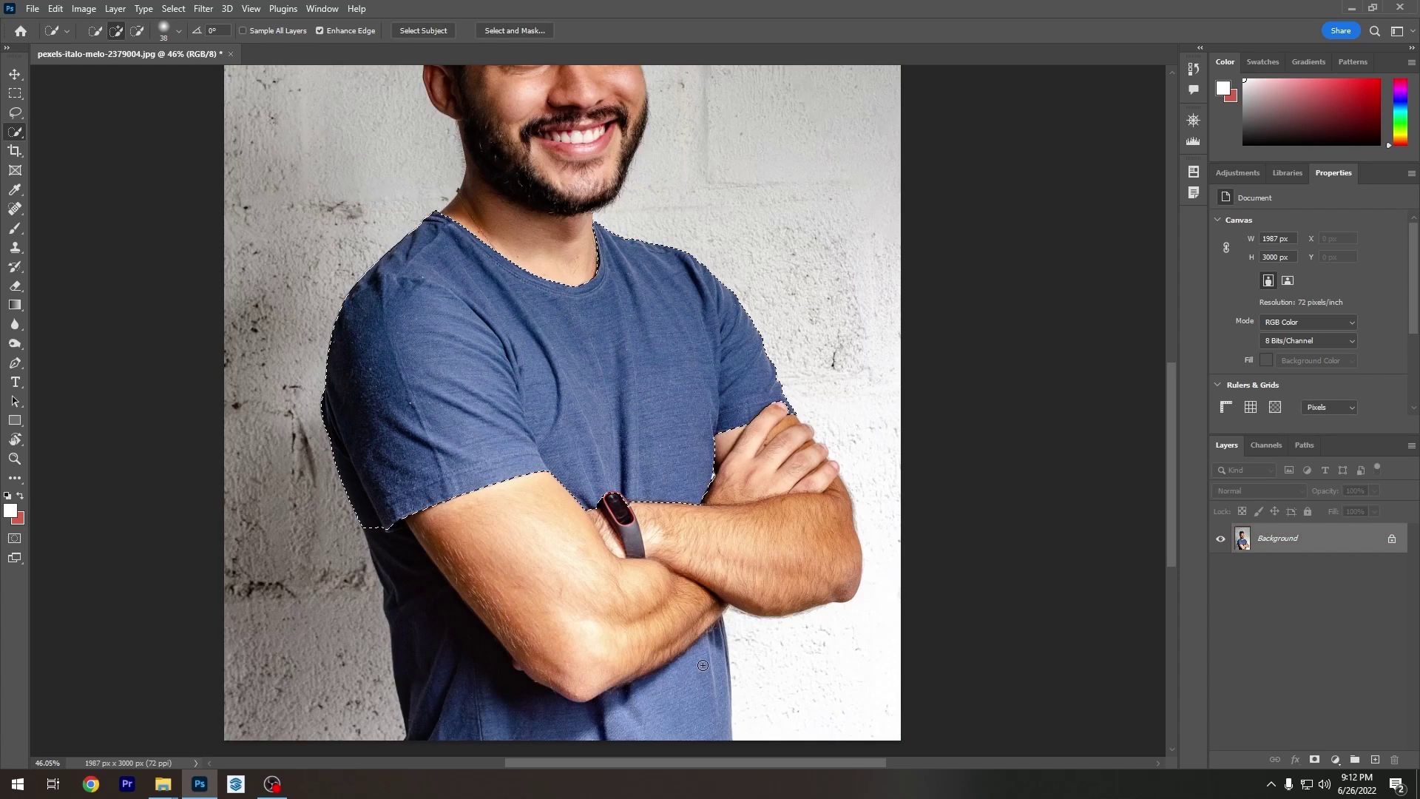
pyautogui.moveTo(685, 690); pyautogui.dragTo(636, 524)
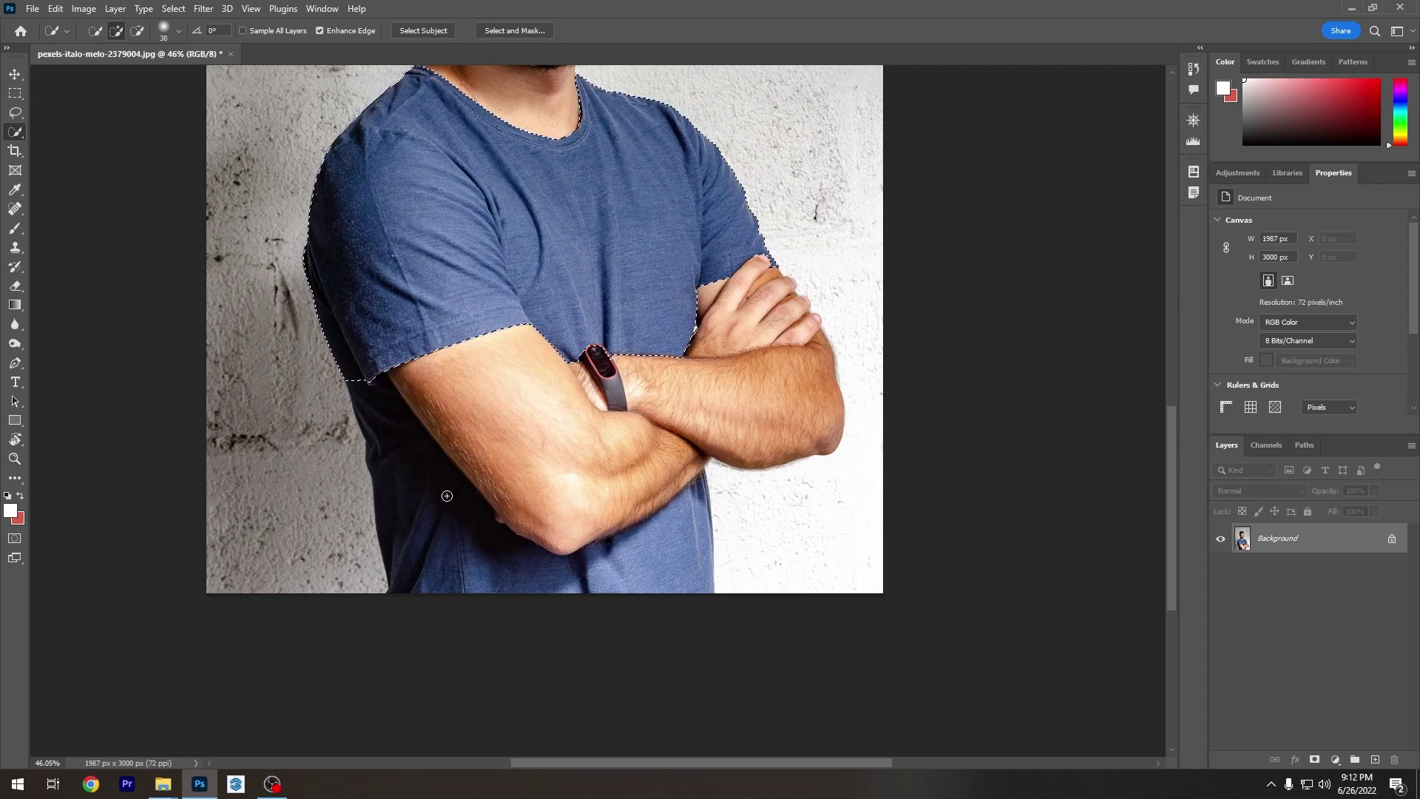
pyautogui.click(406, 446)
pyautogui.press('q')
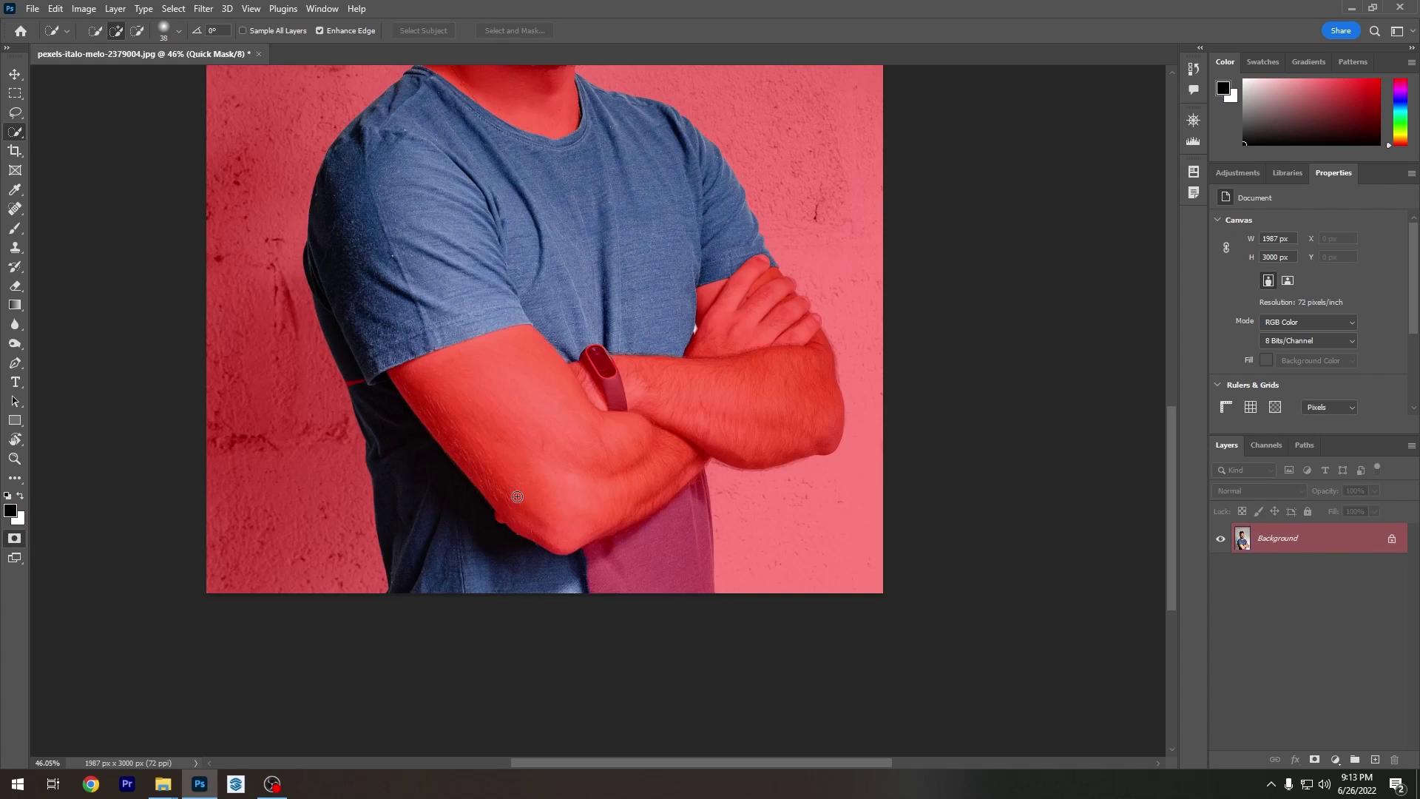
pyautogui.scroll(3, 492, 503)
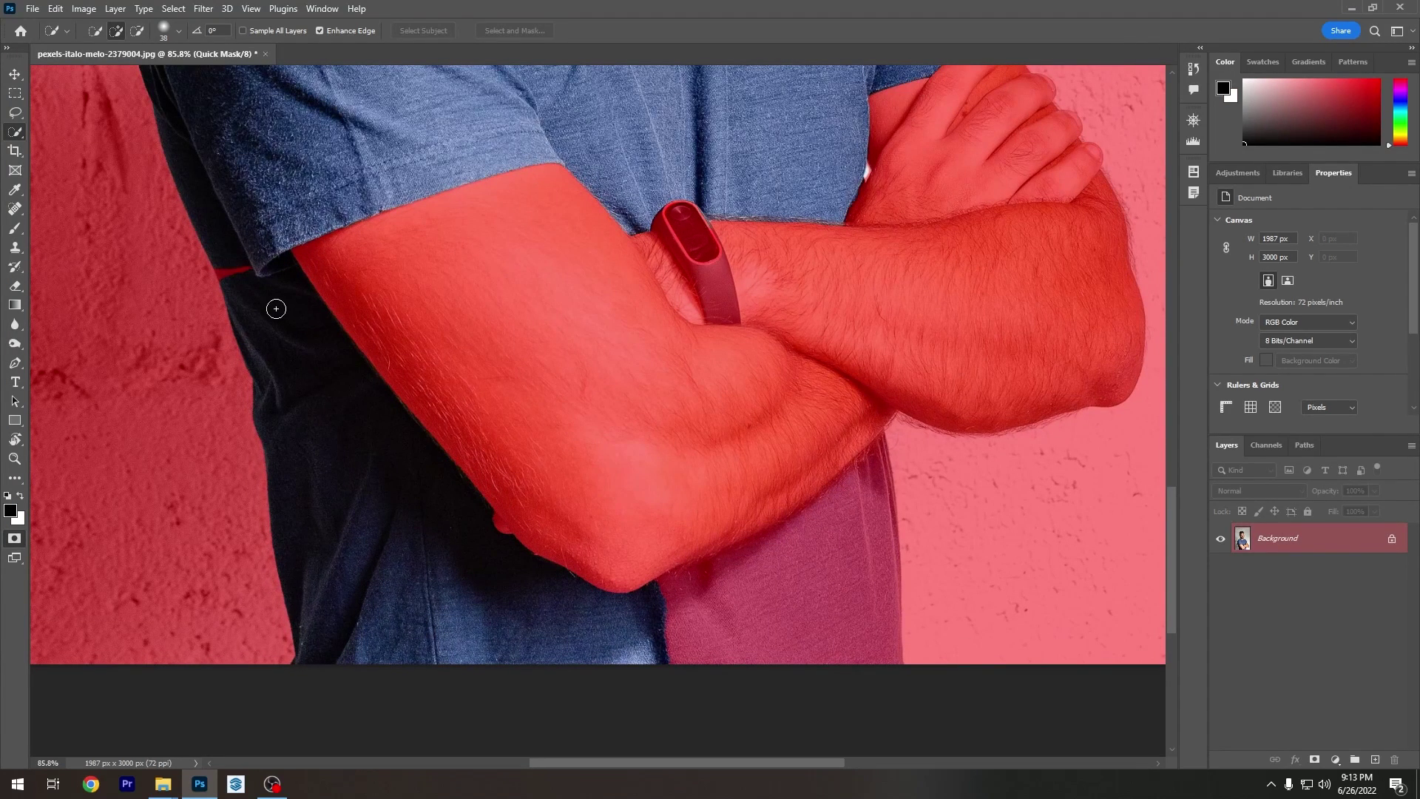
# Add the missed strip beneath the sleeve and the remaining shirt below the forearm to the selection
pyautogui.press('q')
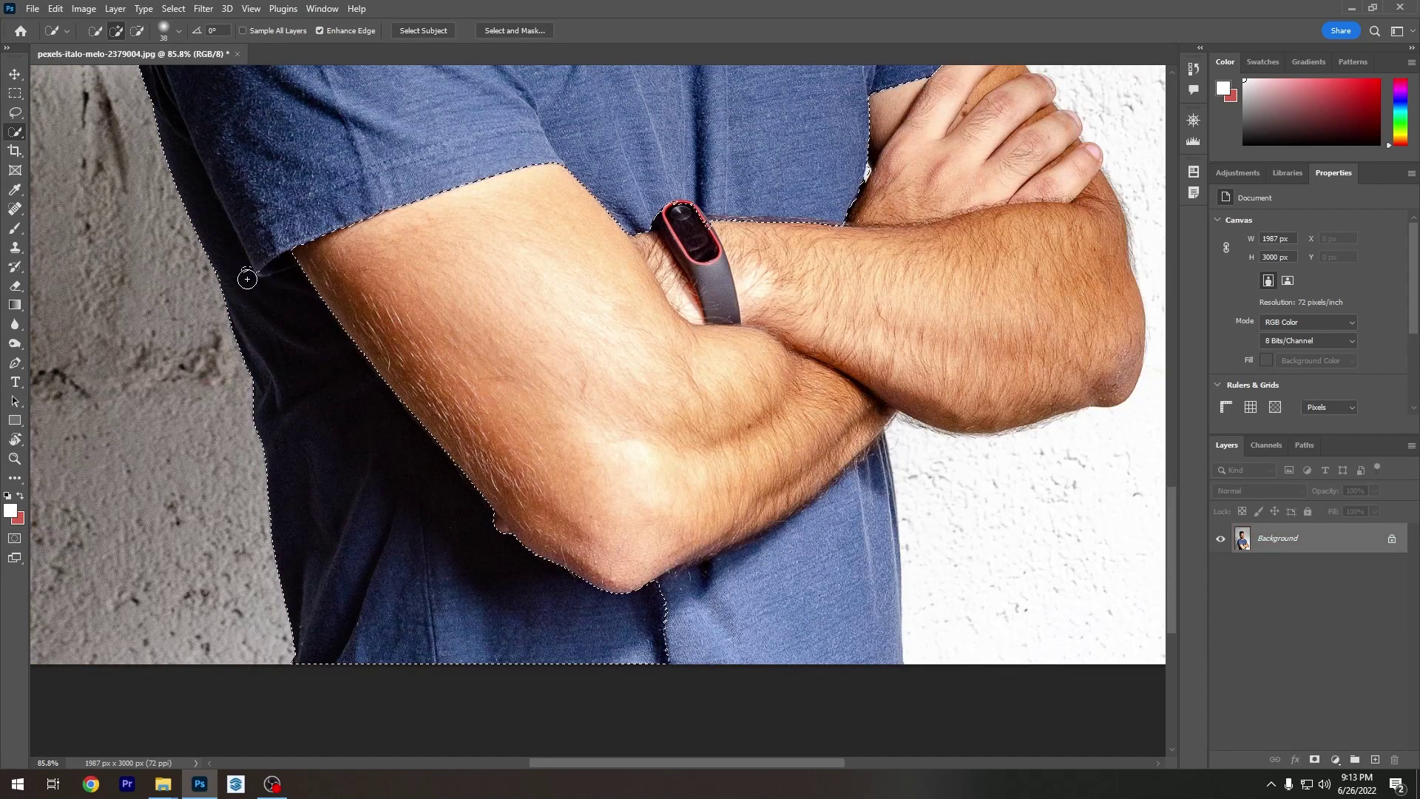
pyautogui.press('q')
pyautogui.press('q')
pyautogui.moveTo(629, 487); pyautogui.dragTo(533, 409)
pyautogui.moveTo(777, 410)
pyautogui.mouseDown()
pyautogui.moveTo(742, 454)
pyautogui.moveTo(697, 565)
pyautogui.moveTo(687, 528)
pyautogui.moveTo(575, 526)
pyautogui.mouseUp()
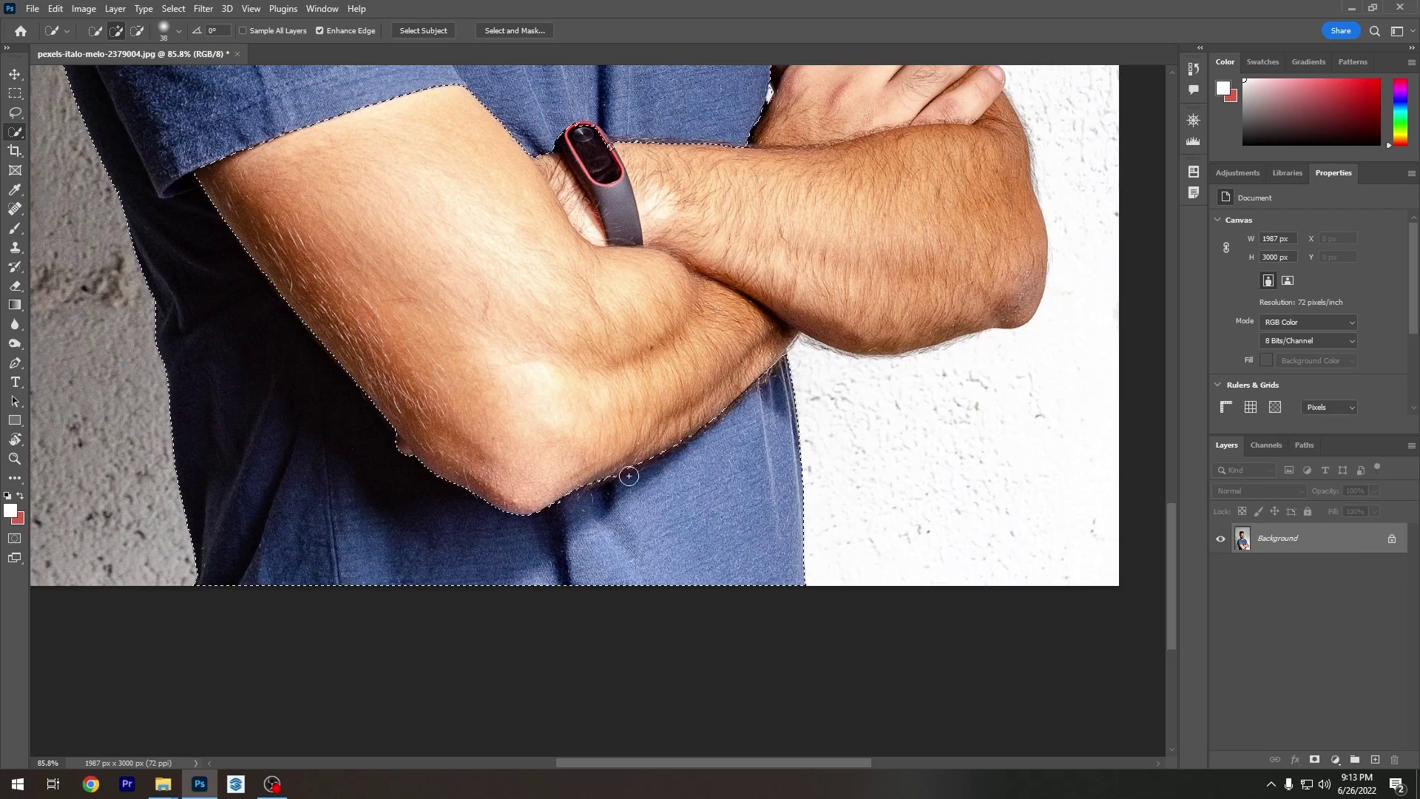
# Reduce the selection brush to 20 px and examine the selection edge along the forearm's underside, including in Quick Mask mode
pyautogui.scroll(10, 659, 444)
pyautogui.moveTo(679, 501); pyautogui.dragTo(665, 507)
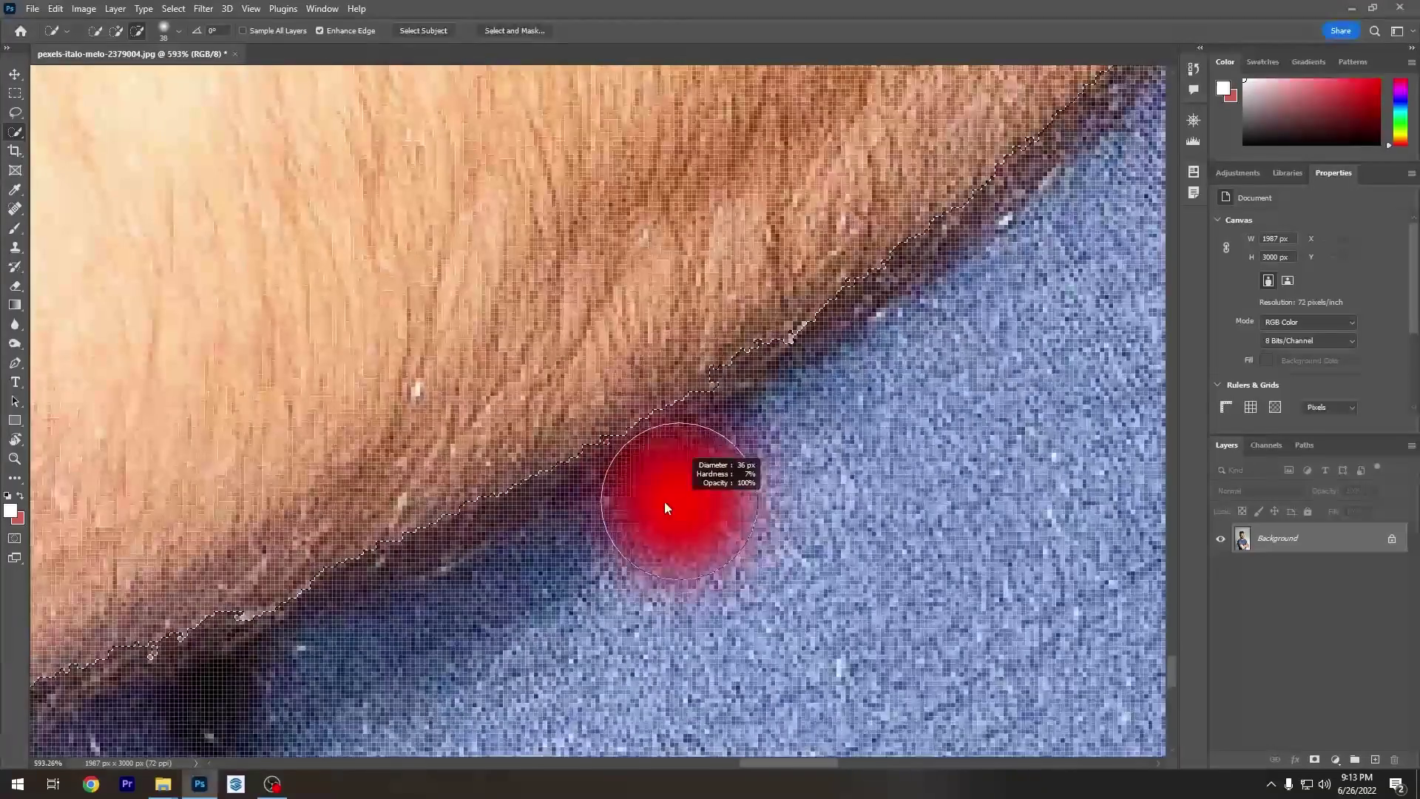
pyautogui.scroll(-5, 668, 509)
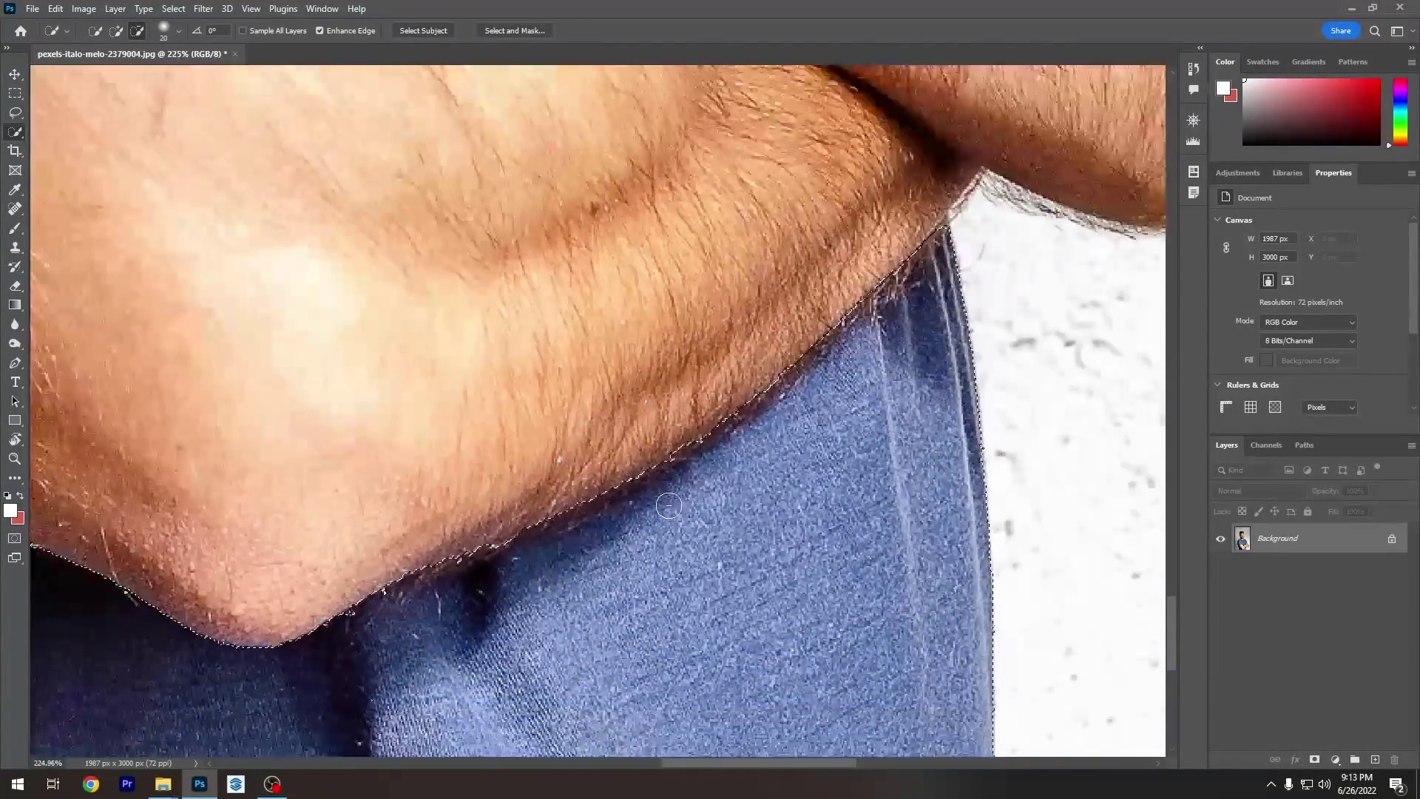
pyautogui.scroll(-4, 668, 506)
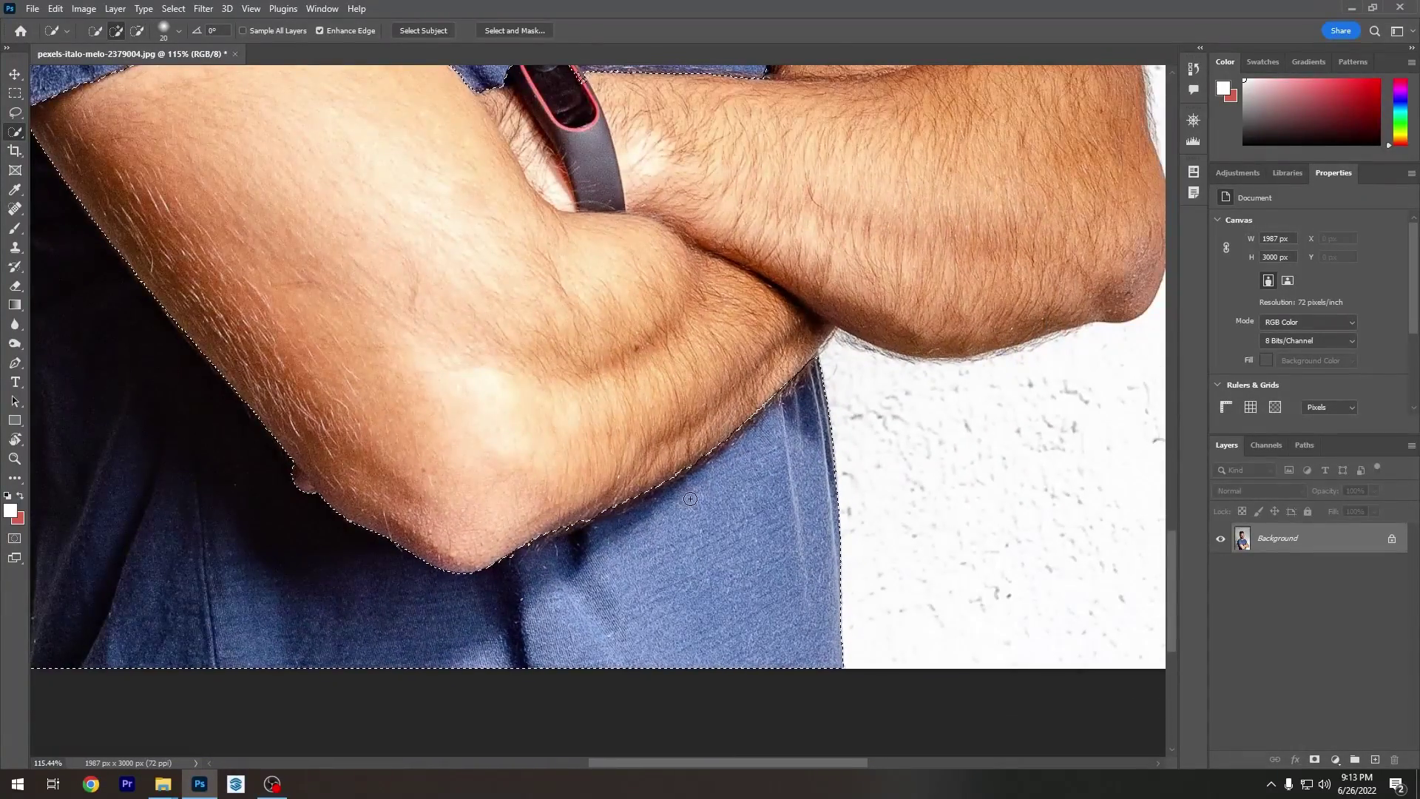
pyautogui.press('q')
pyautogui.press('q')
# Refine the selection edge between the forearm's underside and the shirt with a 9 px brush, subtracting and re-adding areas
pyautogui.scroll(5, 684, 500)
pyautogui.moveTo(668, 496); pyautogui.dragTo(659, 497)
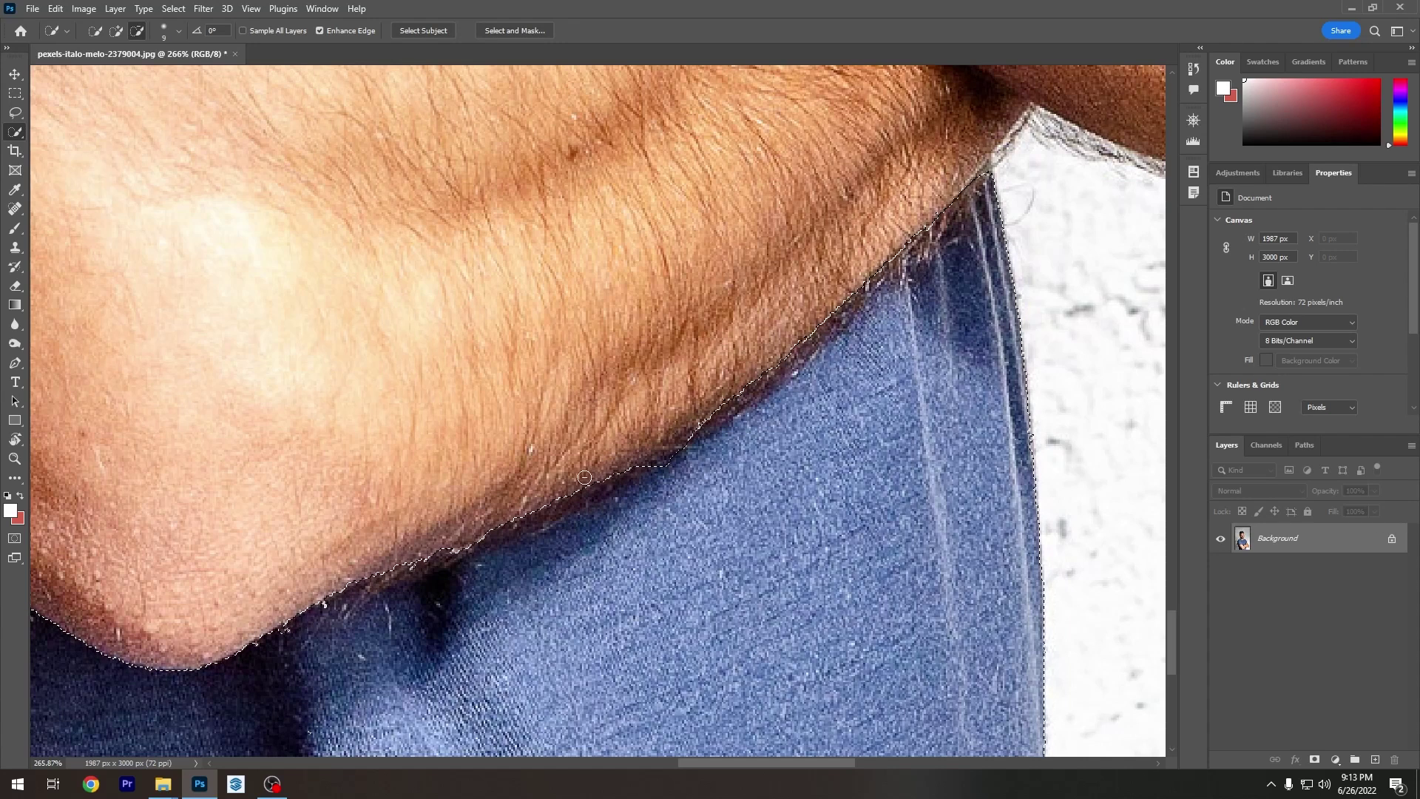
pyautogui.click(450, 592)
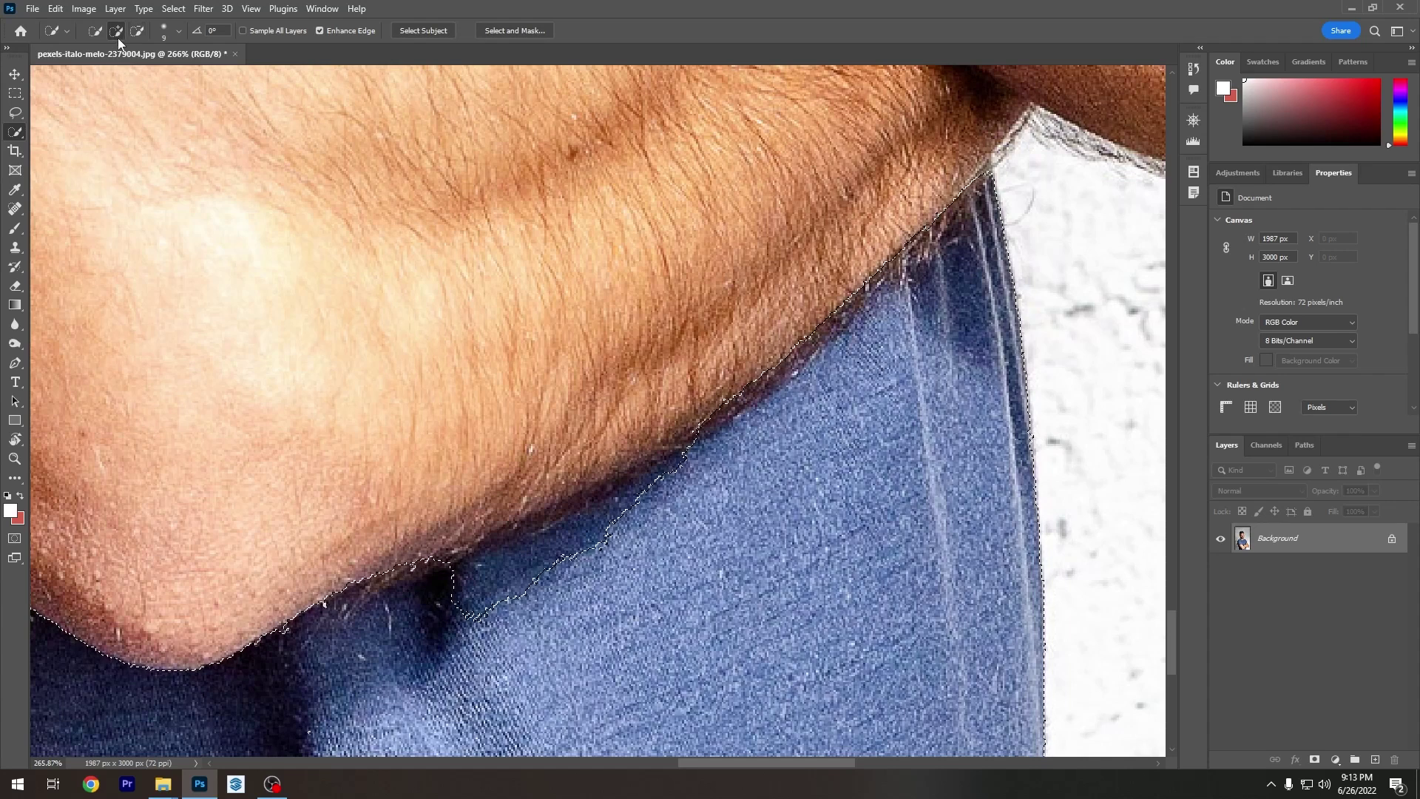
pyautogui.moveTo(467, 589); pyautogui.dragTo(586, 544)
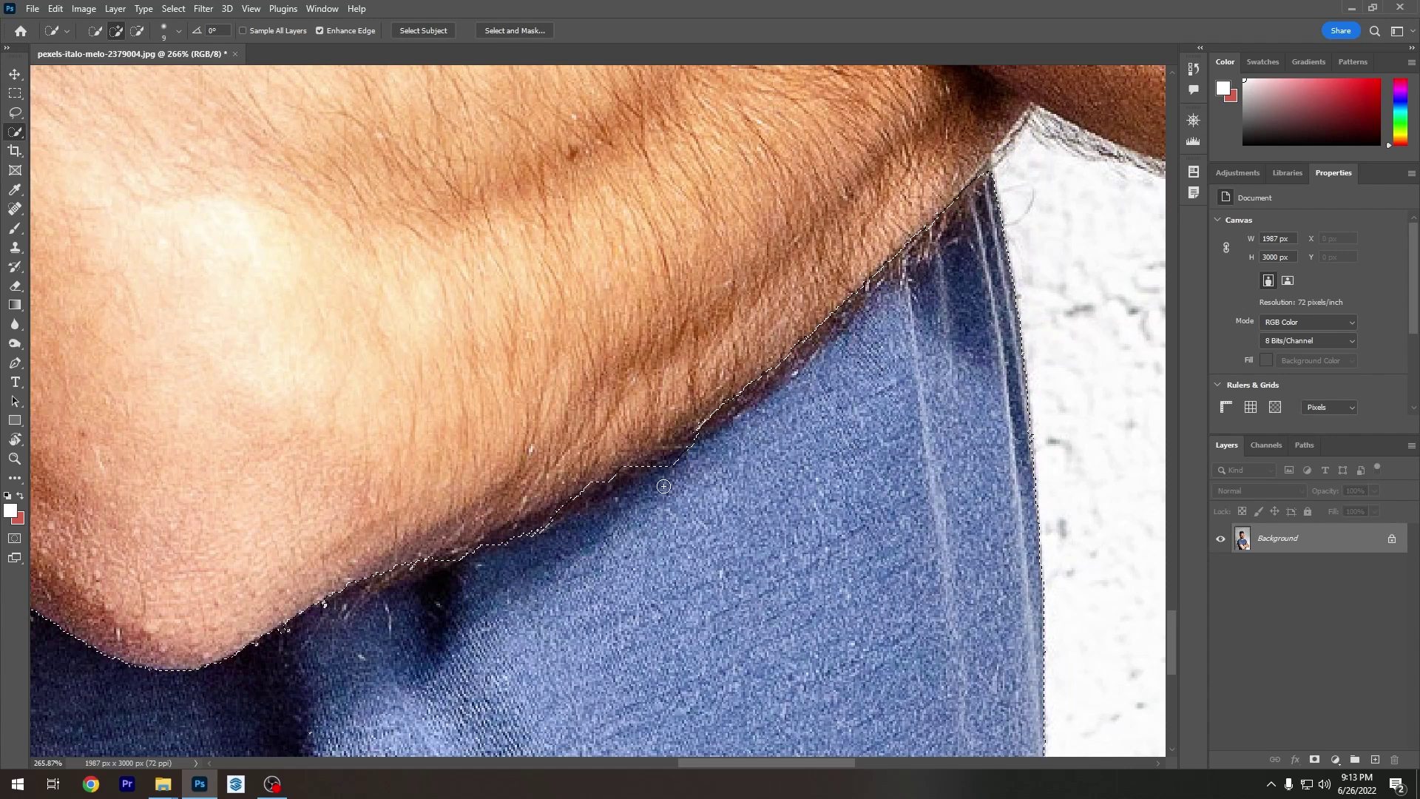
pyautogui.moveTo(918, 300)
pyautogui.mouseDown()
pyautogui.moveTo(857, 342)
pyautogui.moveTo(883, 244)
pyautogui.moveTo(667, 432)
pyautogui.mouseUp()
pyautogui.scroll(-6, 818, 394)
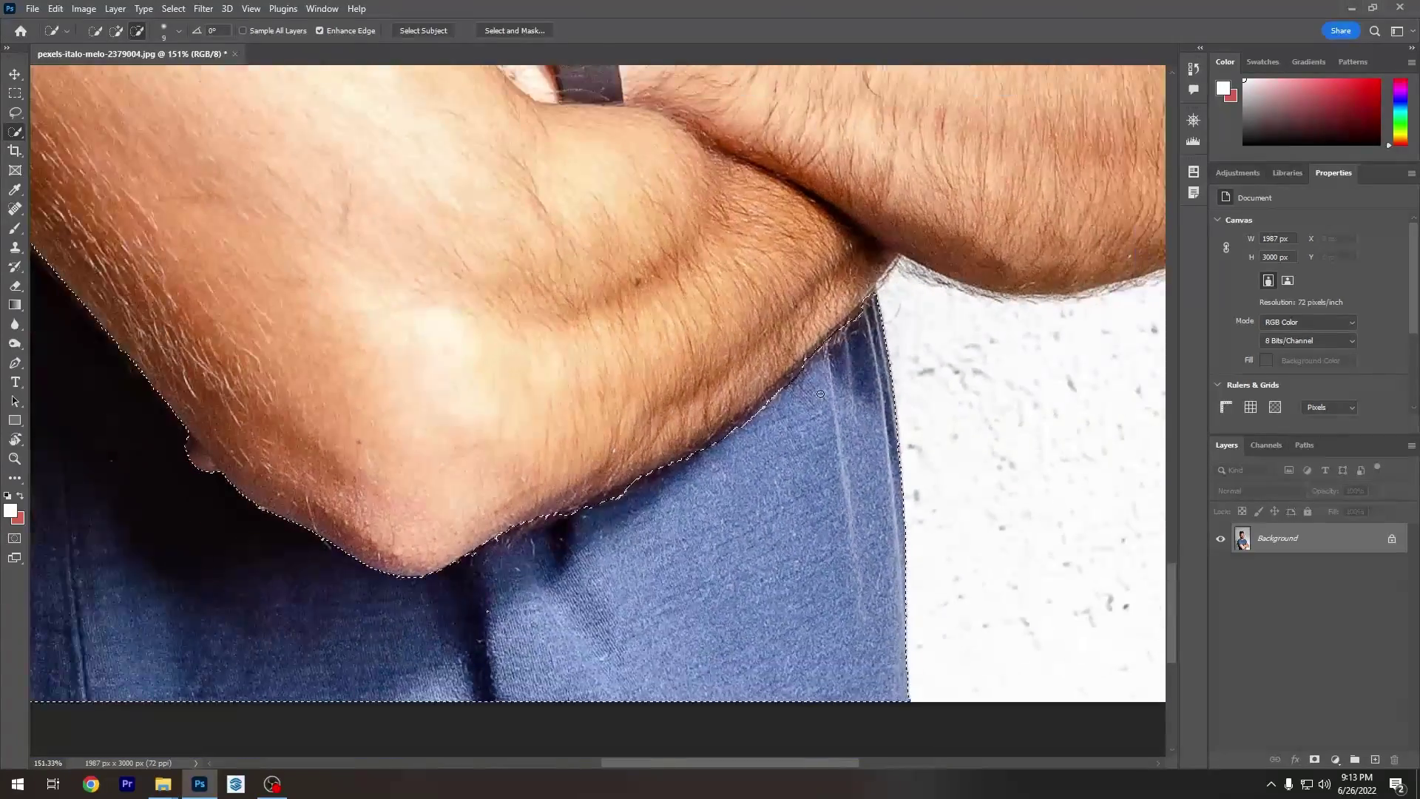
pyautogui.scroll(-3, 819, 394)
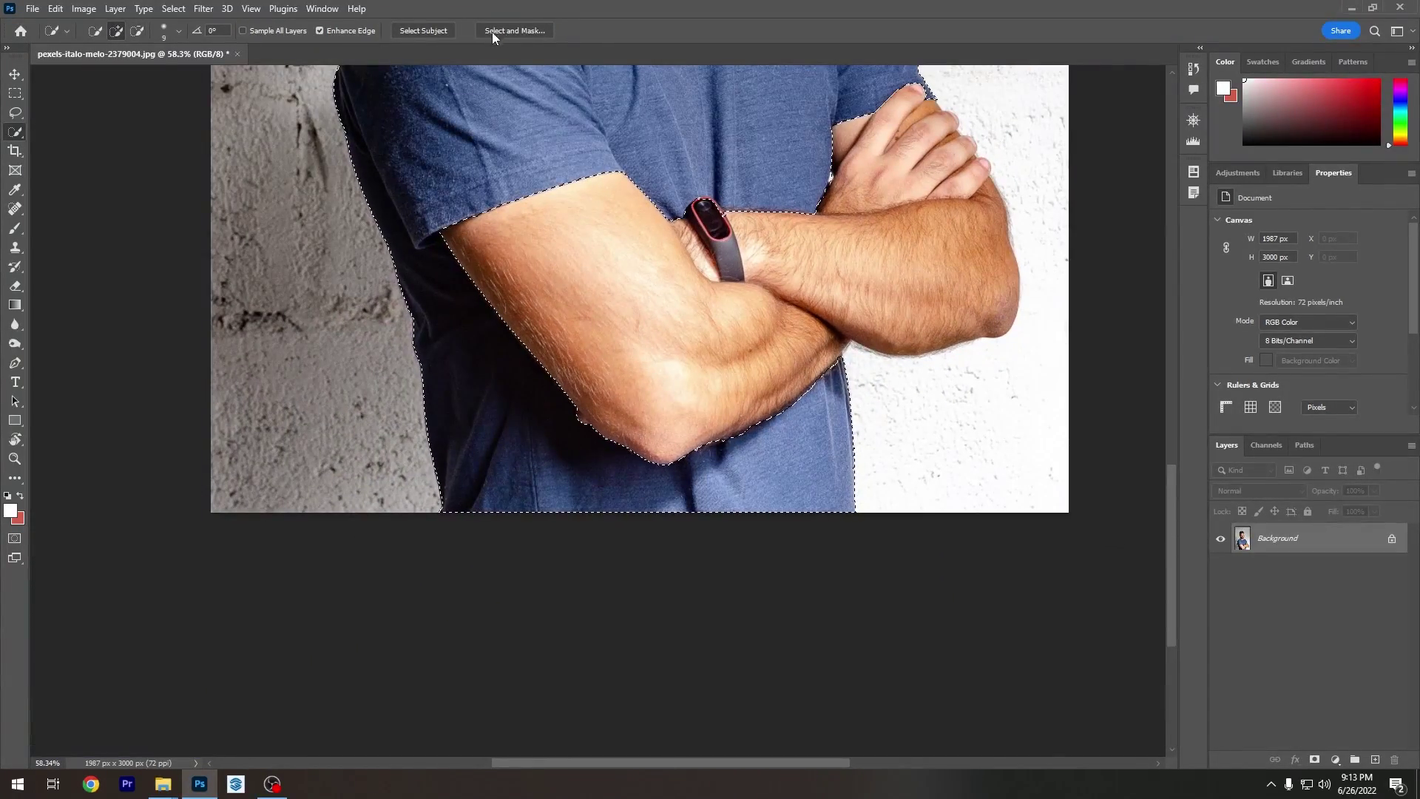
# Examine the whole T-shirt selection in Quick Mask mode for missed areas, then return to the normal selection view
pyautogui.moveTo(737, 242); pyautogui.dragTo(685, 335)
pyautogui.scroll(-2, 729, 270)
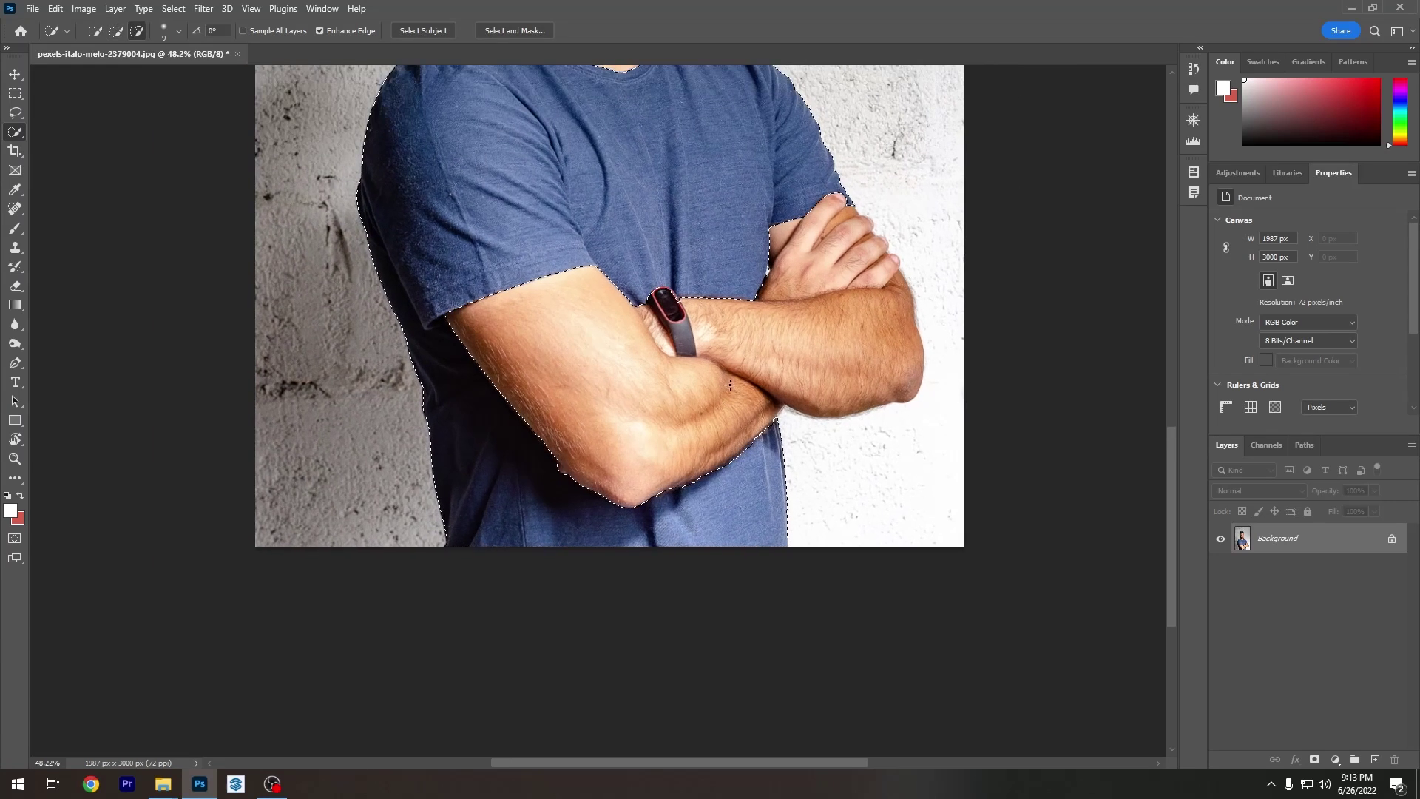
pyautogui.moveTo(737, 262); pyautogui.dragTo(680, 433)
pyautogui.press('q')
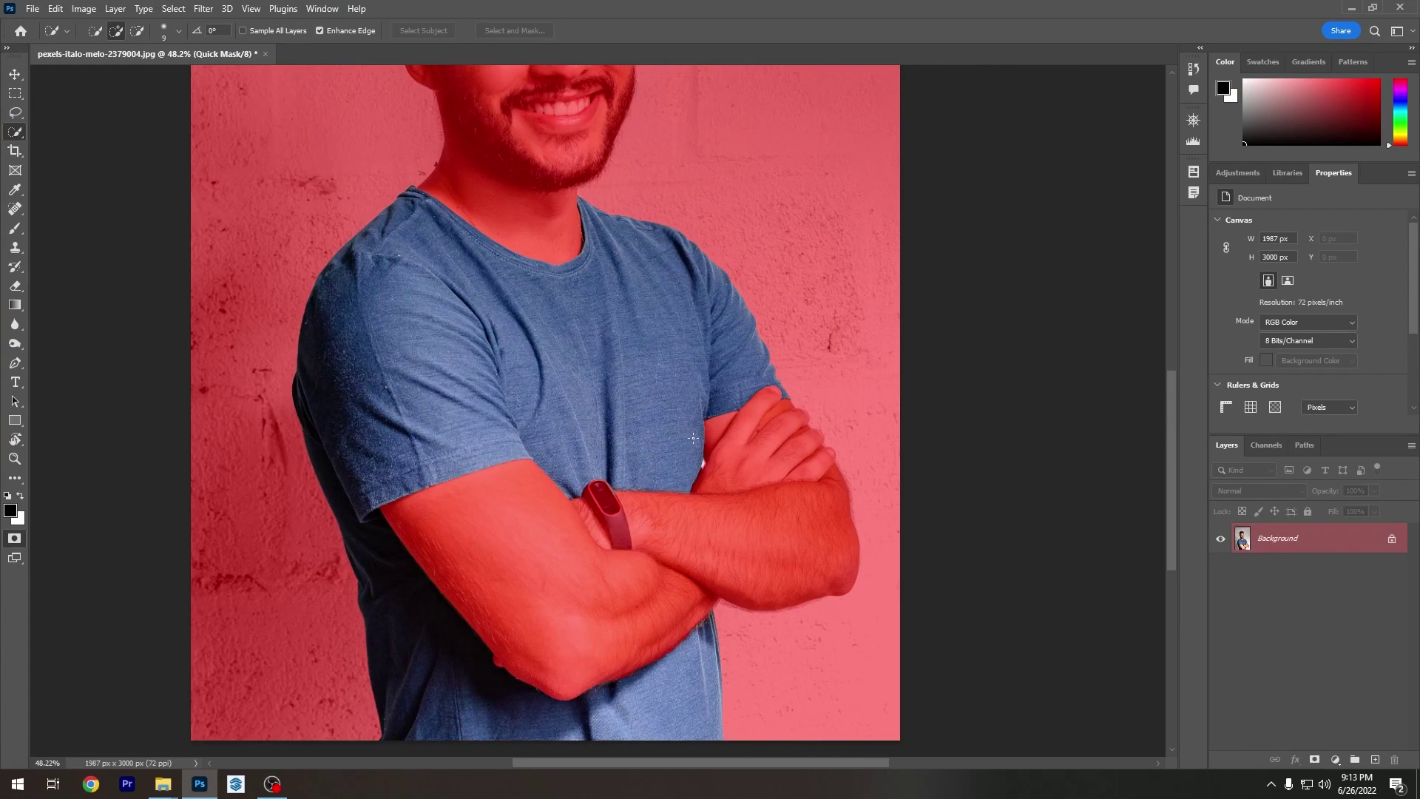
pyautogui.moveTo(661, 318); pyautogui.dragTo(607, 368)
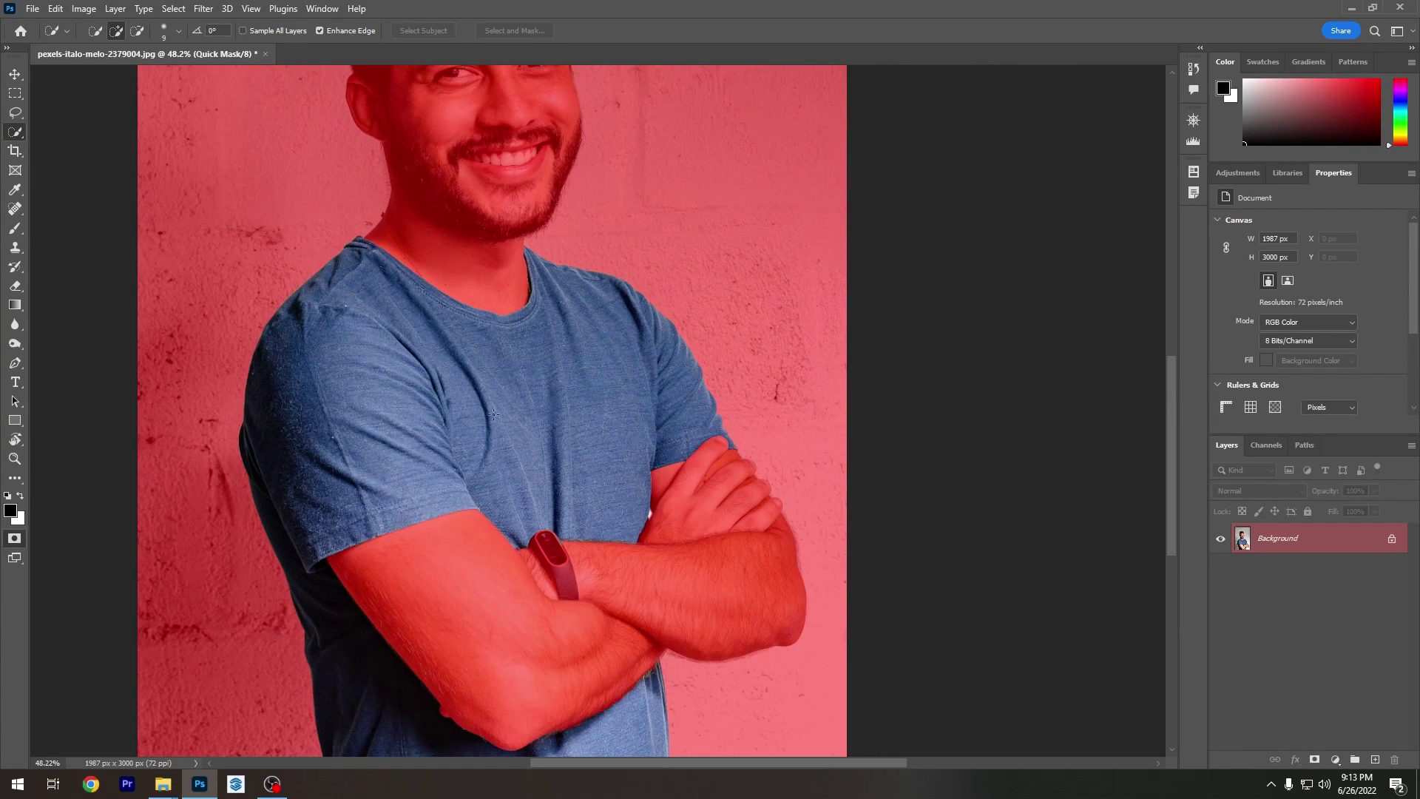
pyautogui.moveTo(555, 449); pyautogui.dragTo(579, 270)
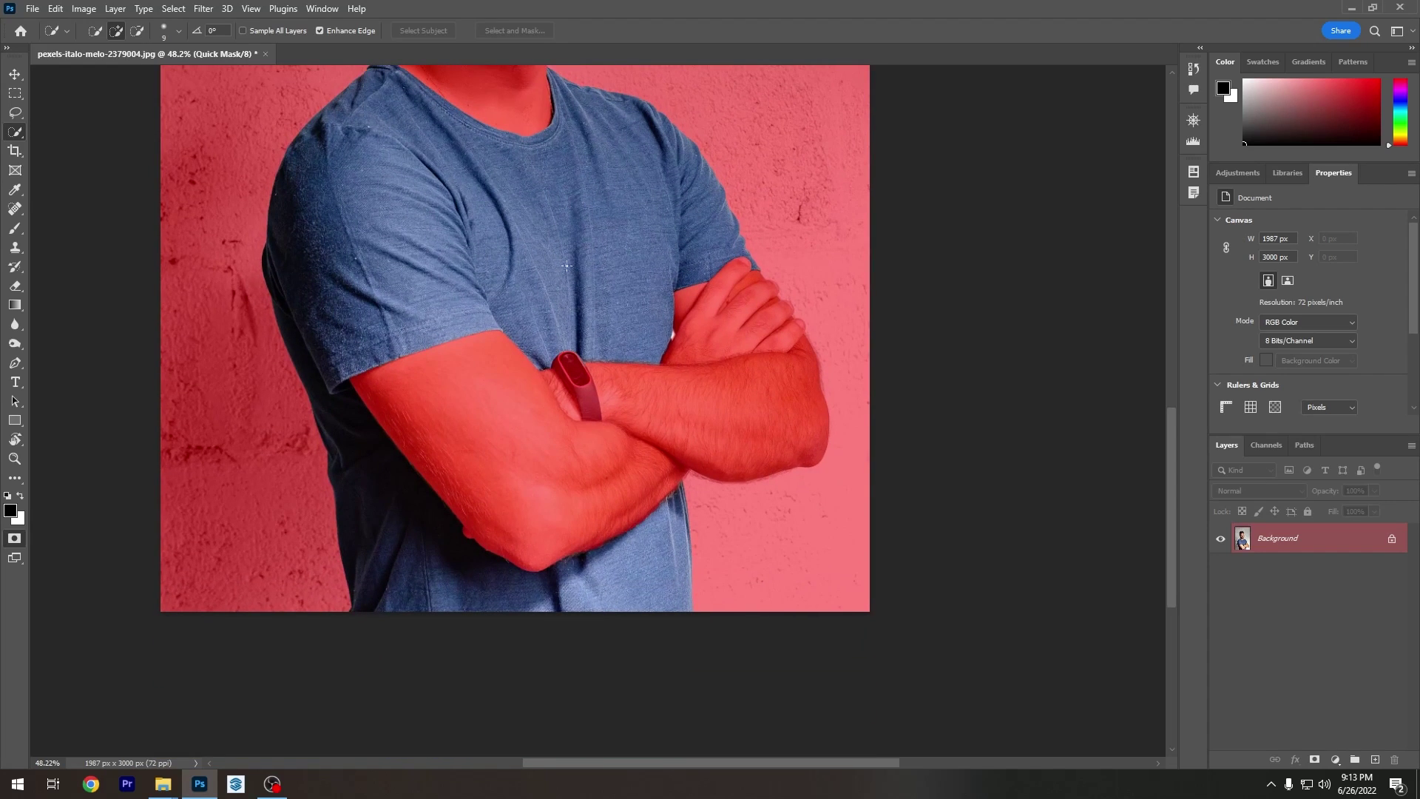
pyautogui.press('q')
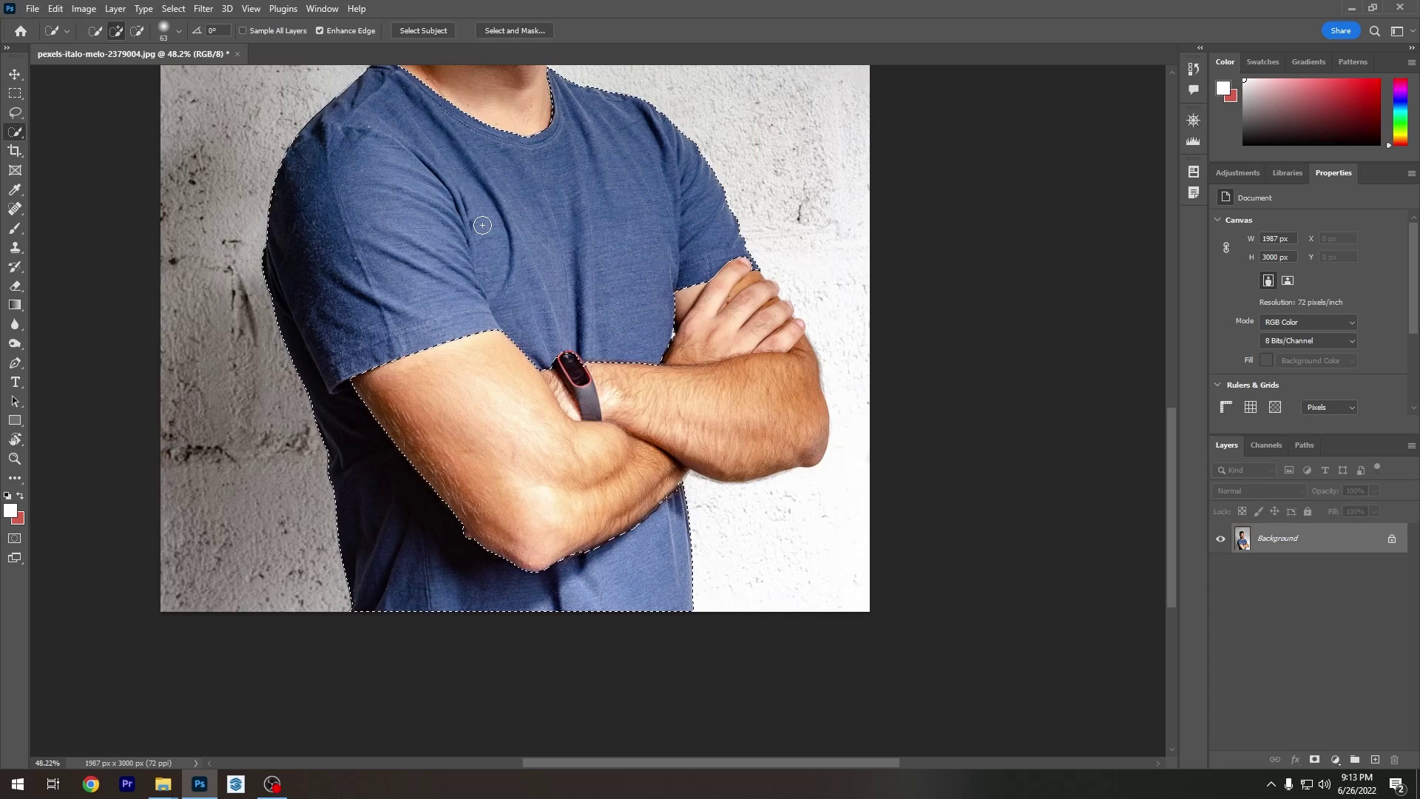
# Add a Hue/Saturation adjustment layer masked to the selected T-shirt and turn on Colorize
pyautogui.moveTo(544, 237); pyautogui.dragTo(550, 353)
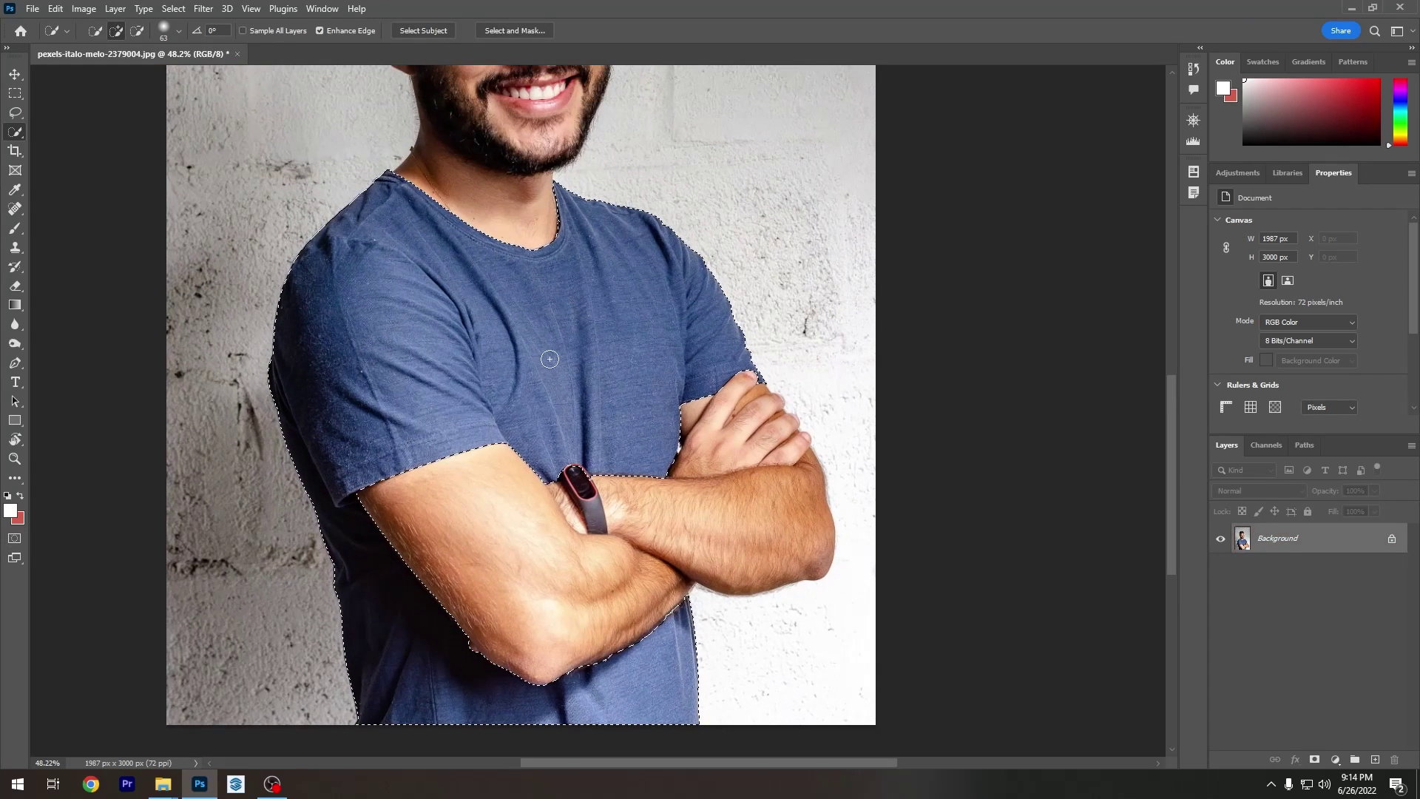
pyautogui.scroll(-2, 1343, 701)
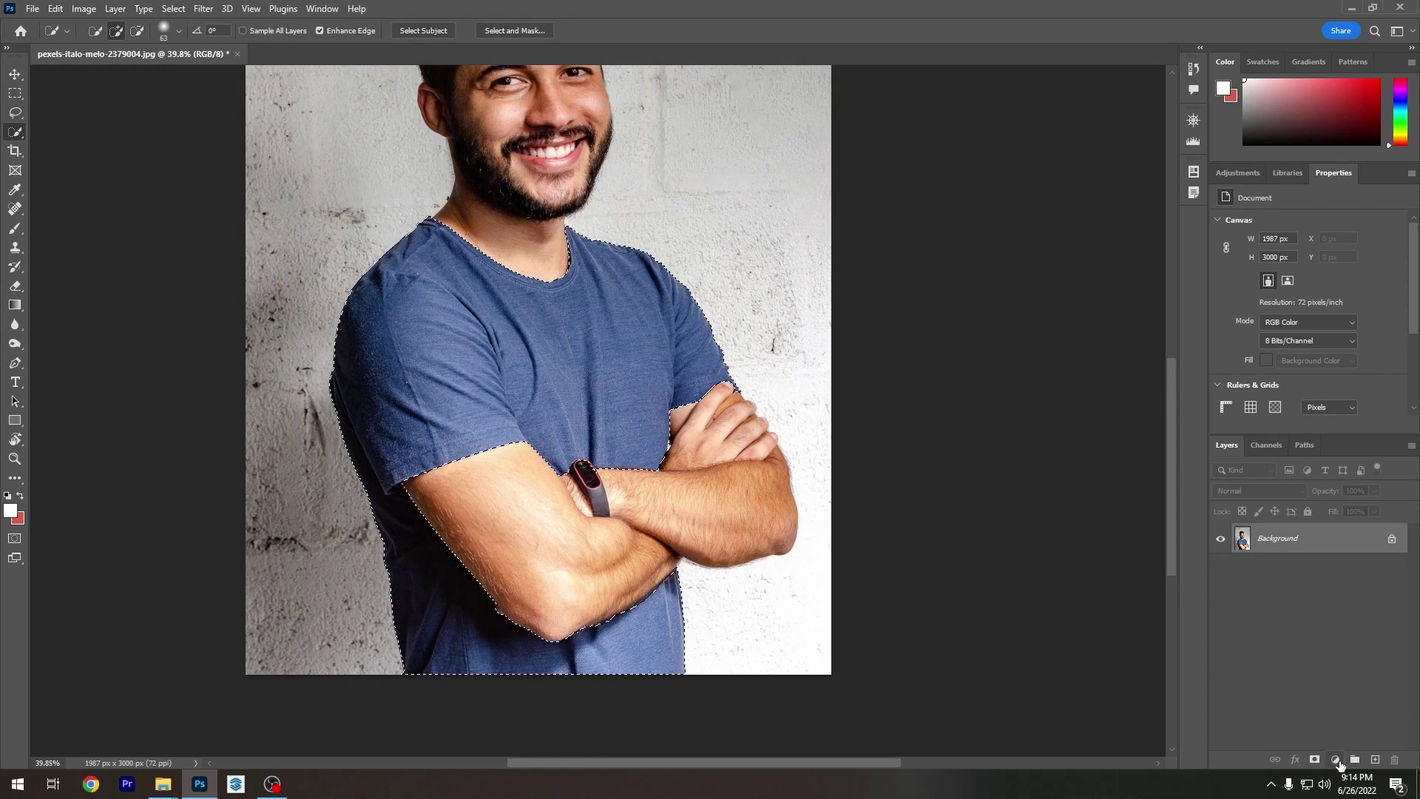
pyautogui.click(1335, 759)
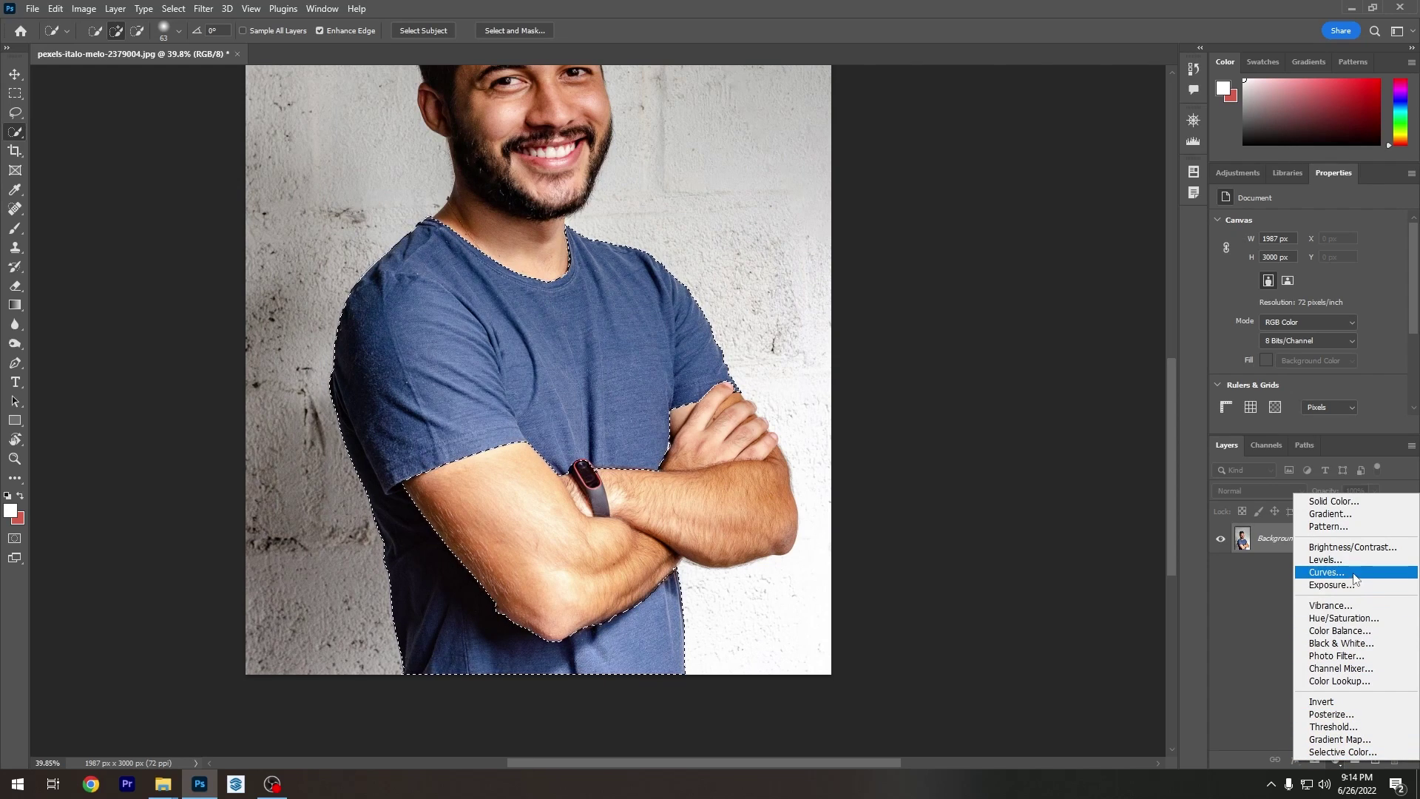
pyautogui.click(1365, 619)
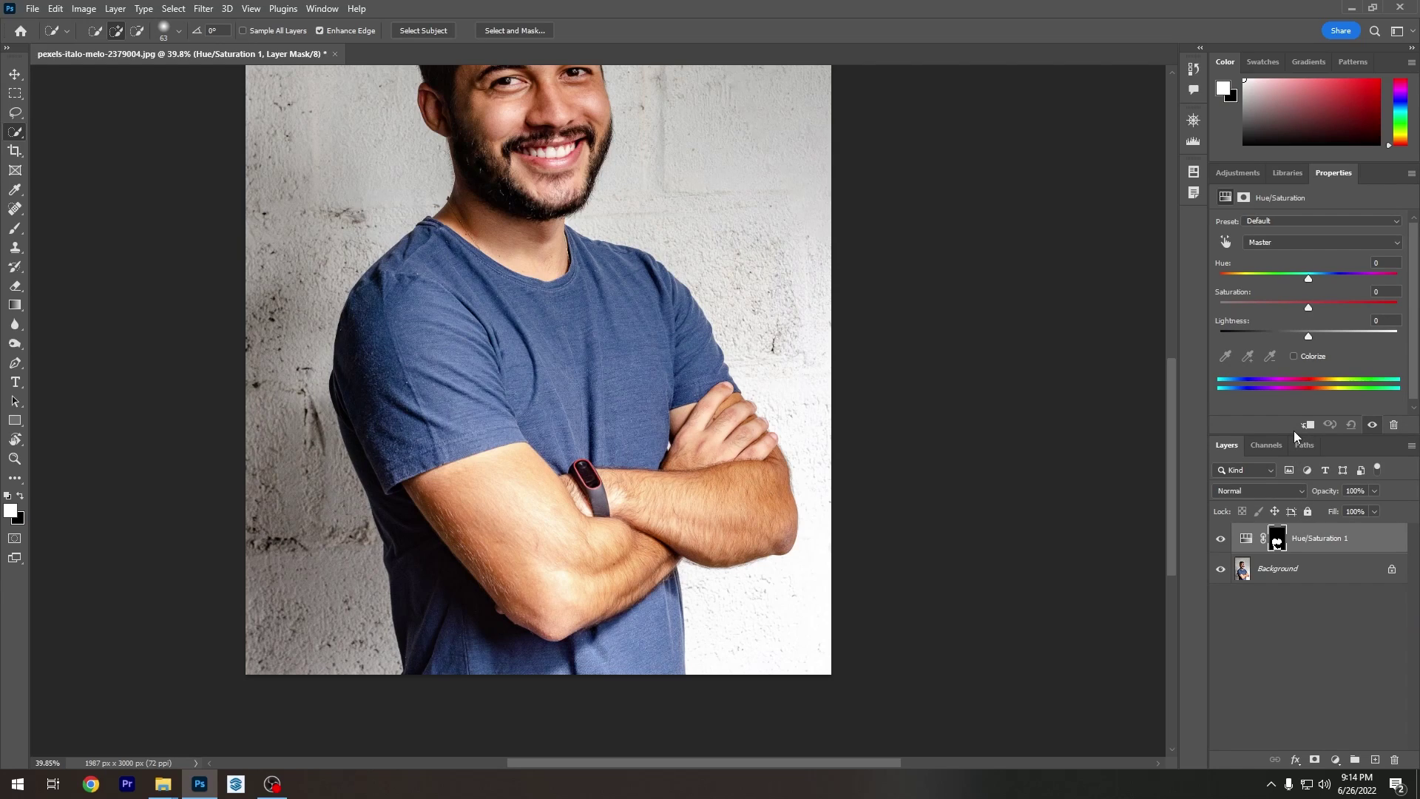
pyautogui.click(1293, 356)
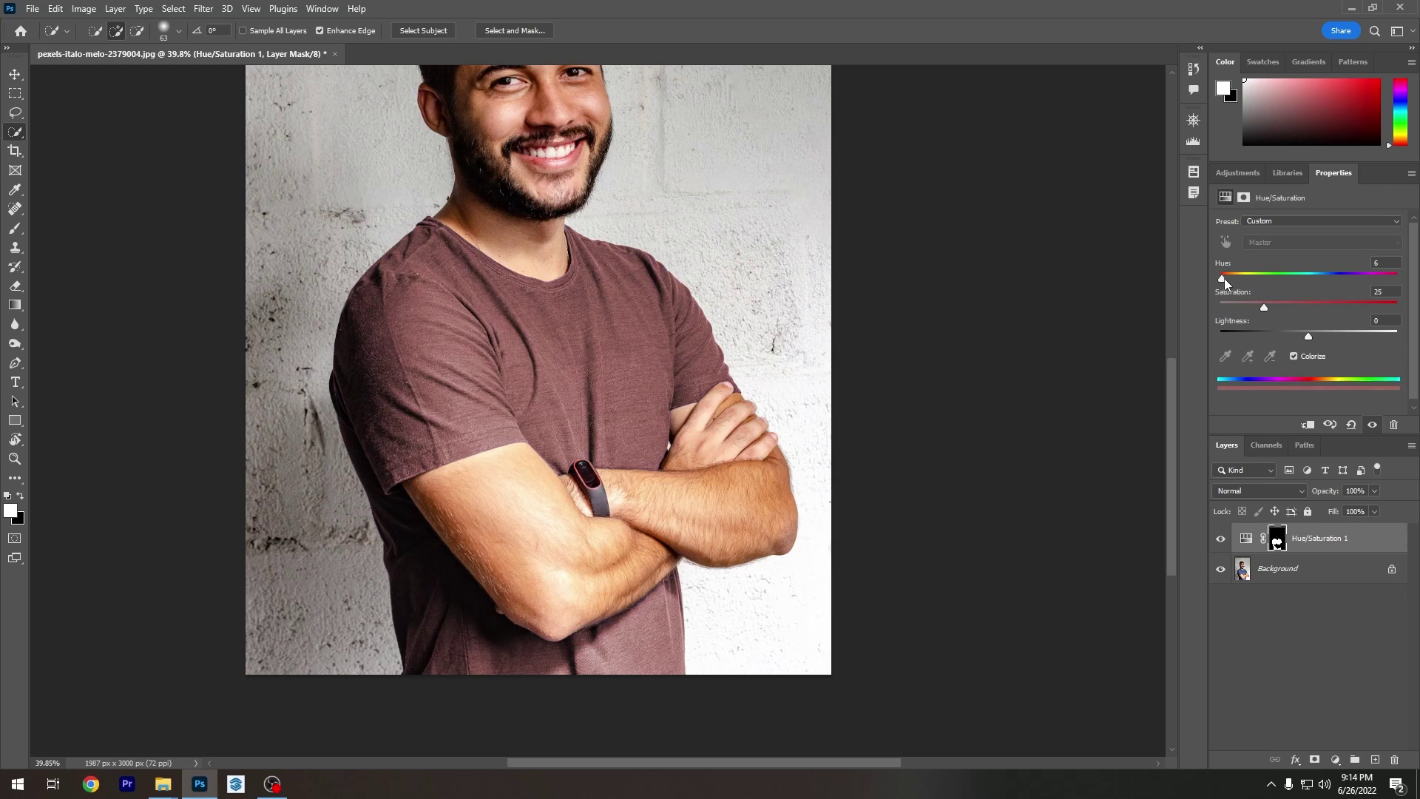
# Set the adjustment's Hue to 263 for a purple T-shirt, keeping Saturation at 25 by undoing a trial change
pyautogui.moveTo(1231, 279); pyautogui.dragTo(1388, 279)
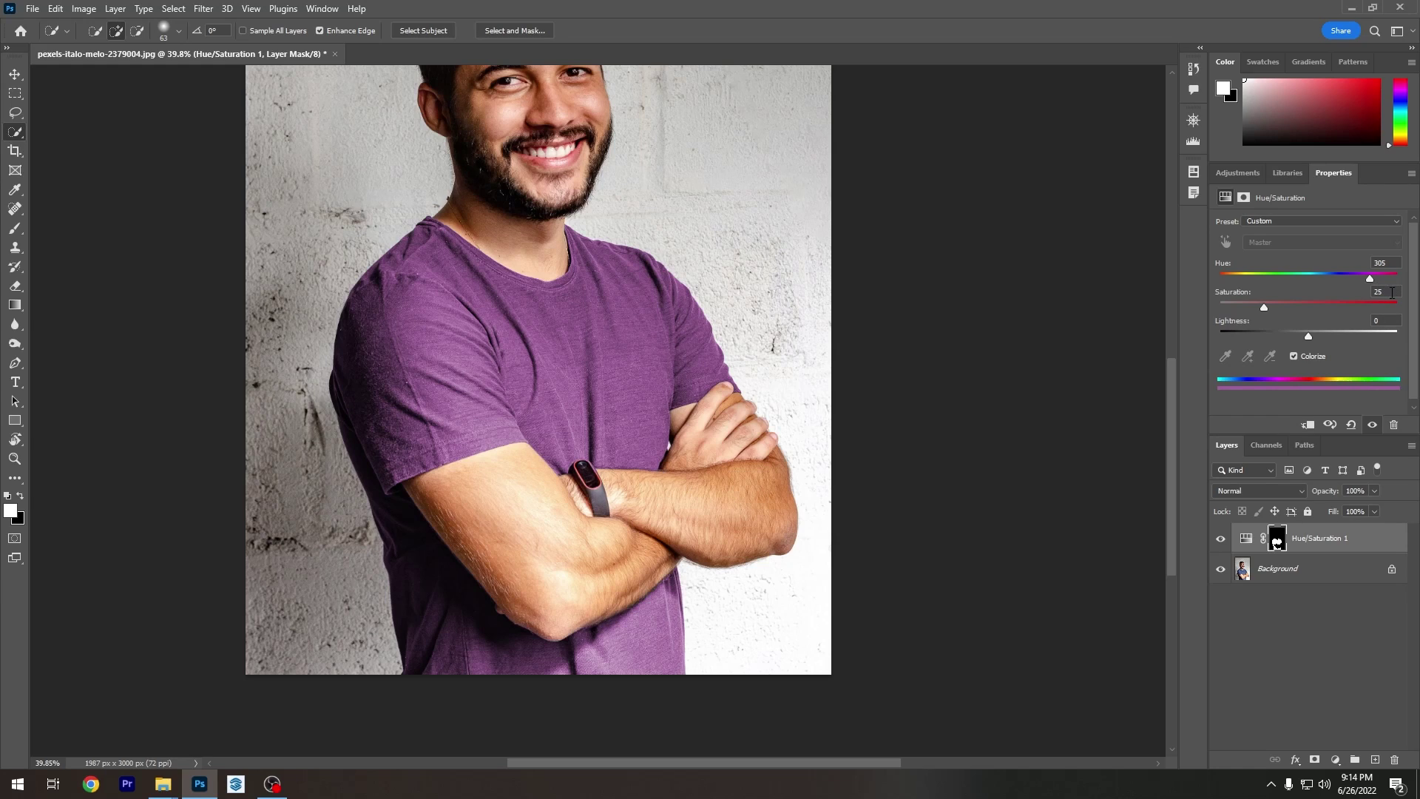
pyautogui.moveTo(1265, 309)
pyautogui.mouseDown()
pyautogui.moveTo(1321, 306)
pyautogui.moveTo(1273, 310)
pyautogui.mouseUp()
pyautogui.hotkey('ctrl', 'z')
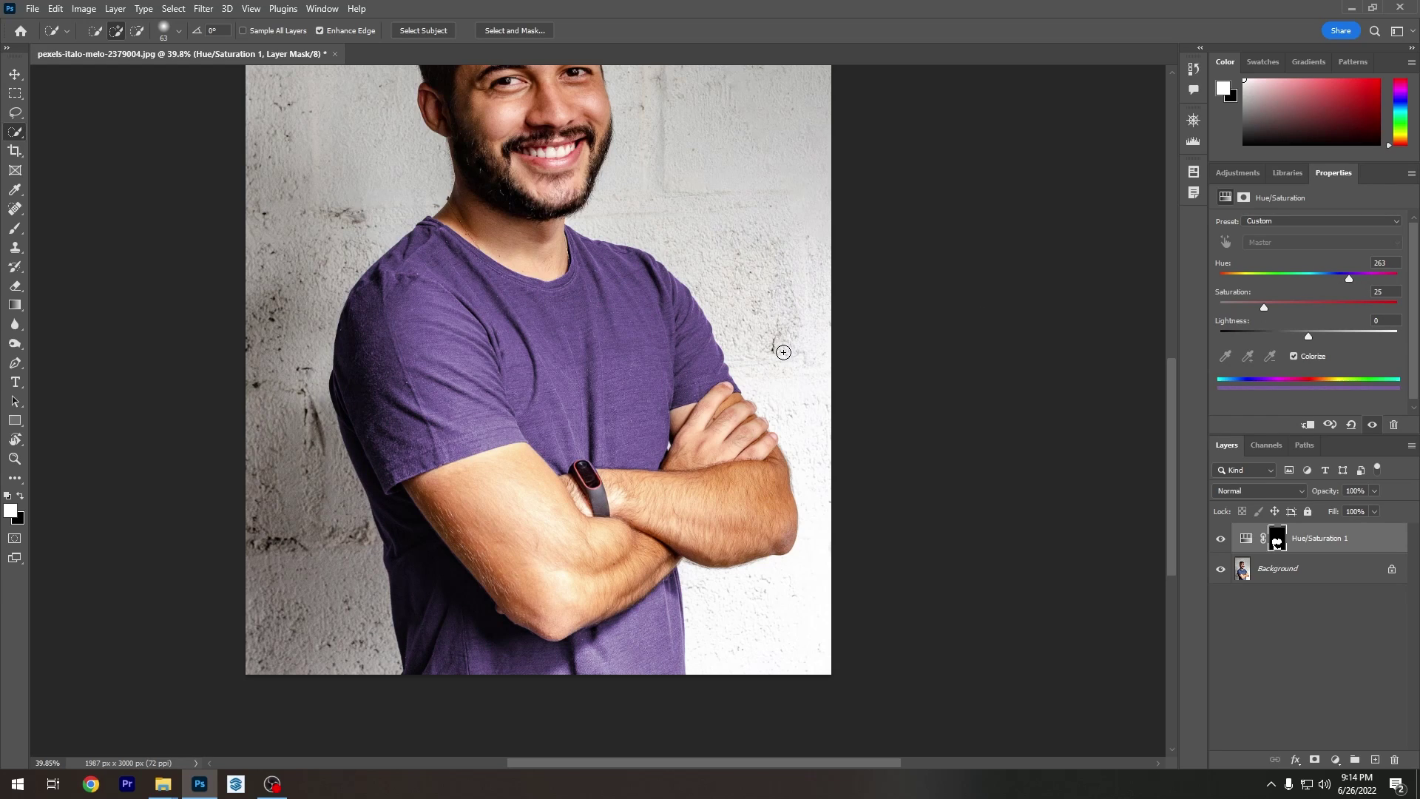
pyautogui.scroll(-3, 786, 368)
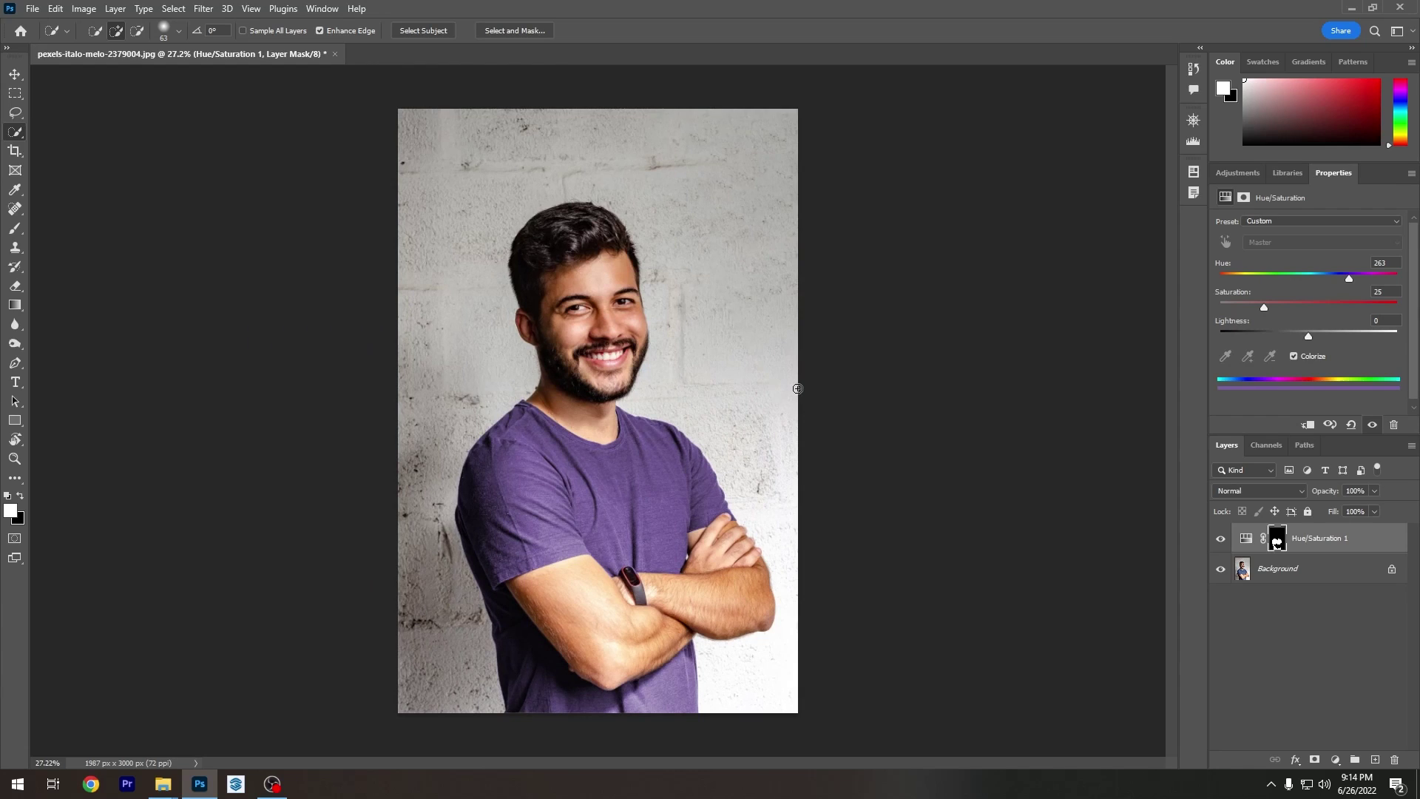
pyautogui.scroll(-1, 797, 388)
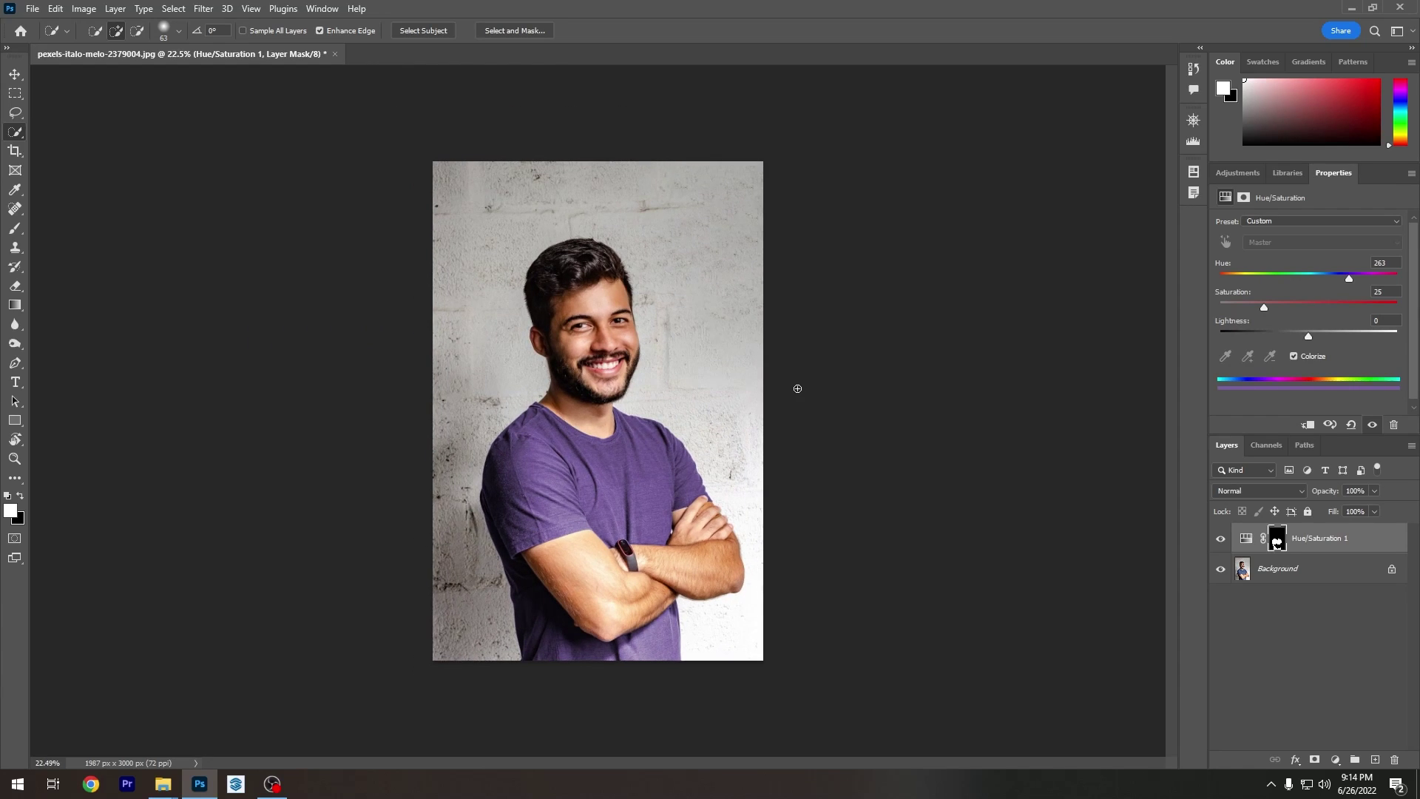